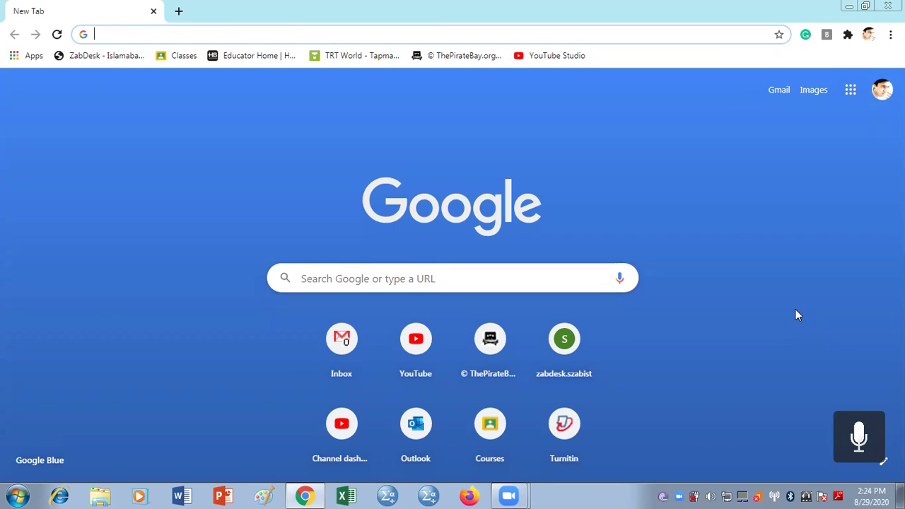
- Load the turnitin.com/login_page.asp login page in Chrome from the address-bar suggestion
click(228, 34)
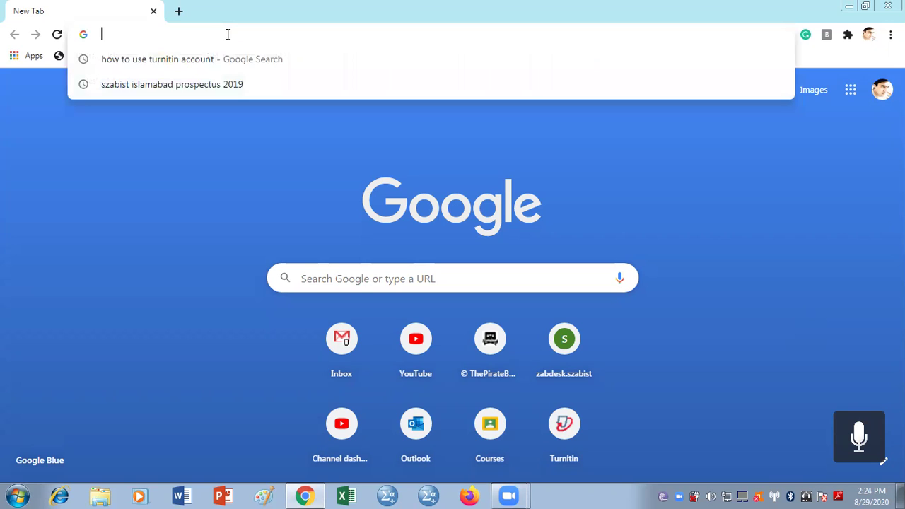
text(turnitin.com/login_page.asp?lang=en_us)
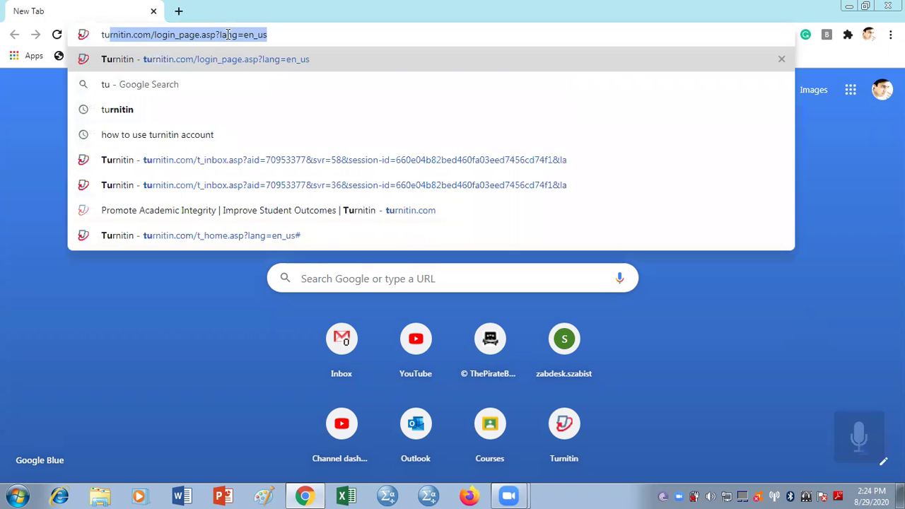
key(Return)
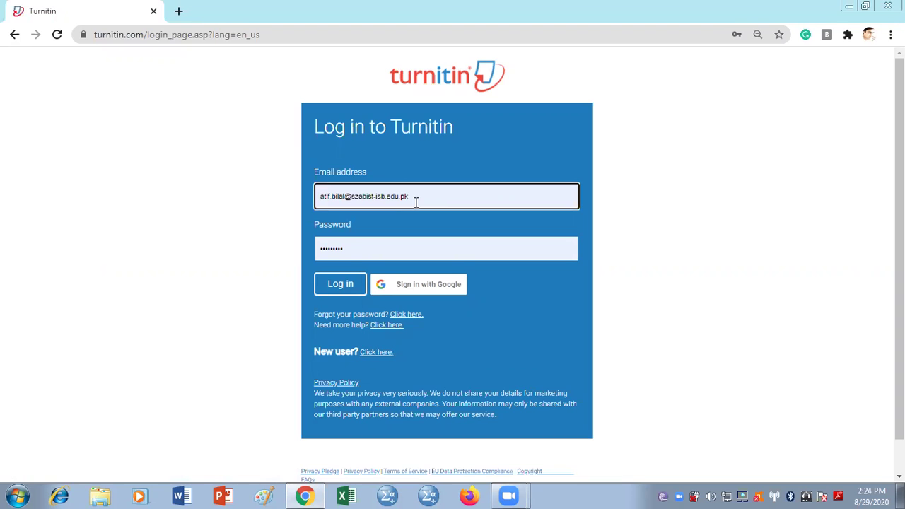
- Log in to the Turnitin instructor account with the autofilled email and password
drag(420, 200, 285, 194)
click(283, 202)
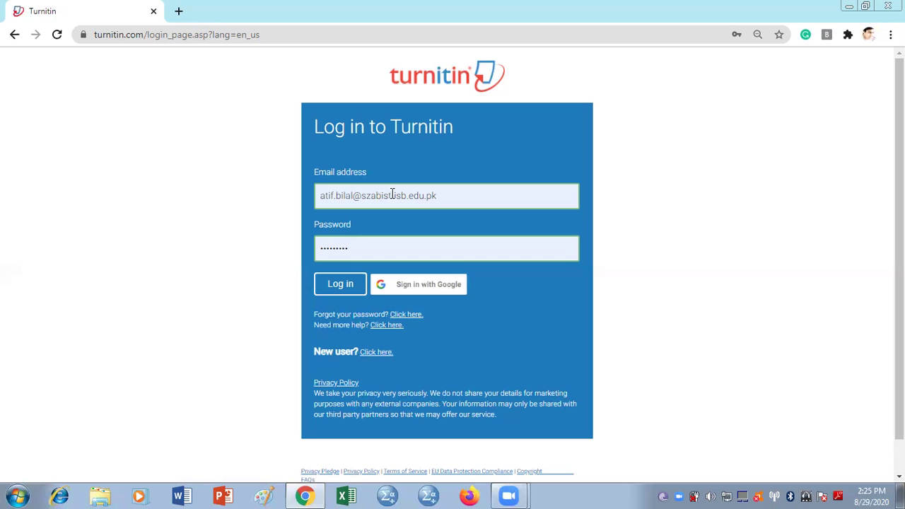
click(350, 290)
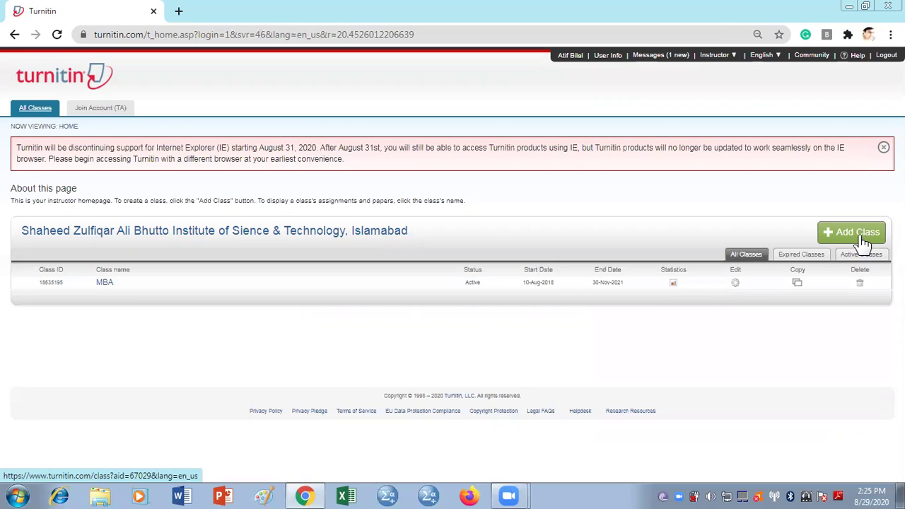
- Start a new Standard class named 'Thesis' and give it an enrollment key
click(863, 242)
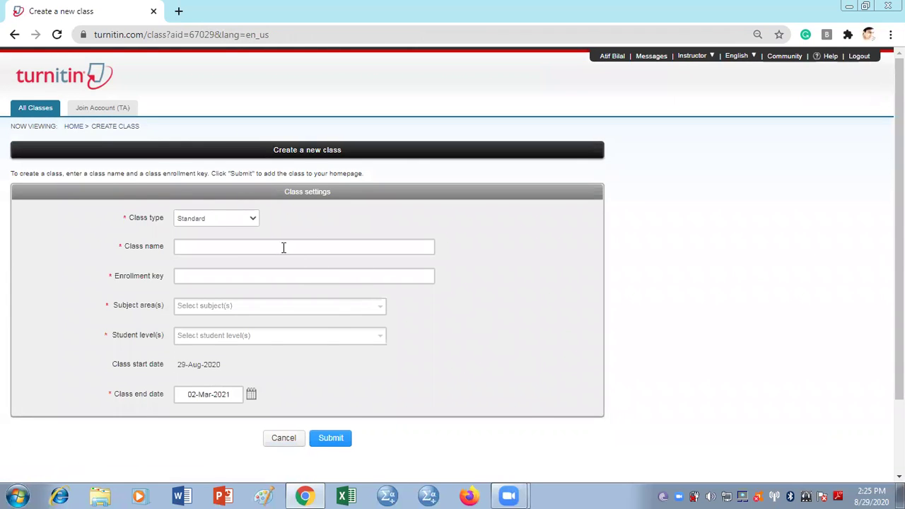
click(252, 220)
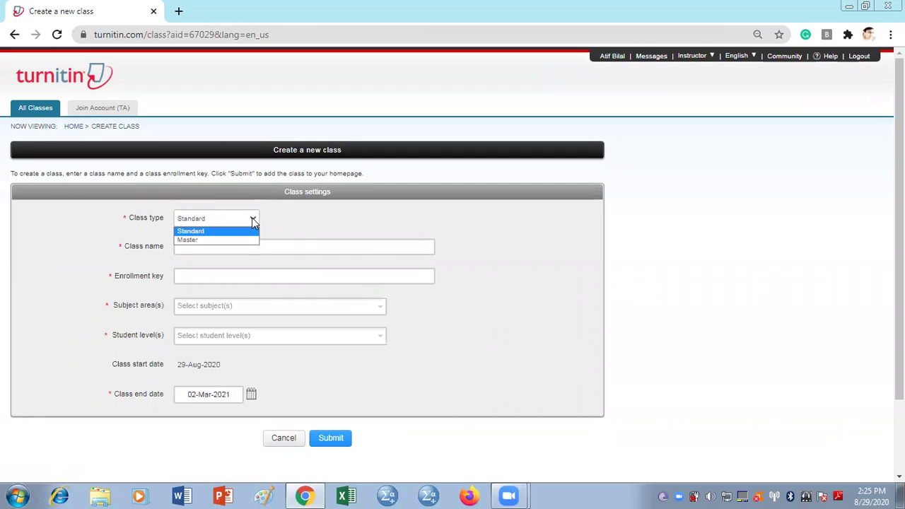
click(253, 220)
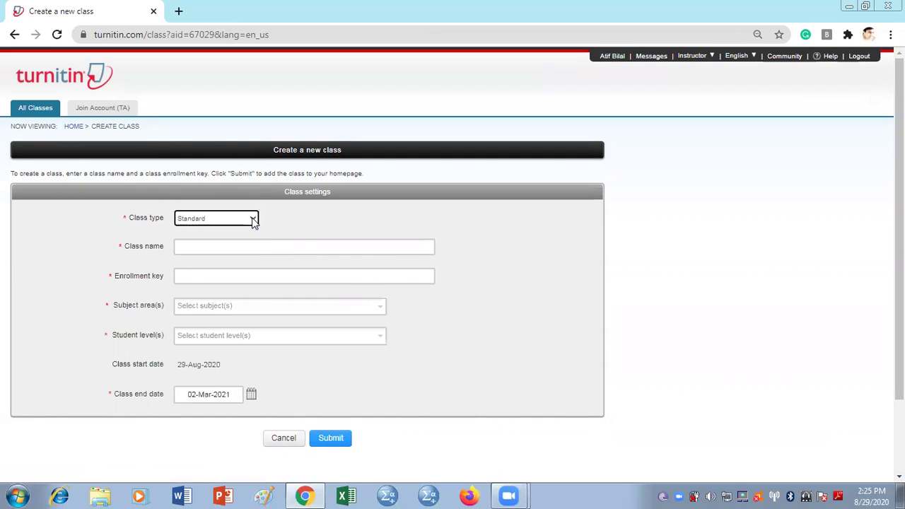
click(242, 247)
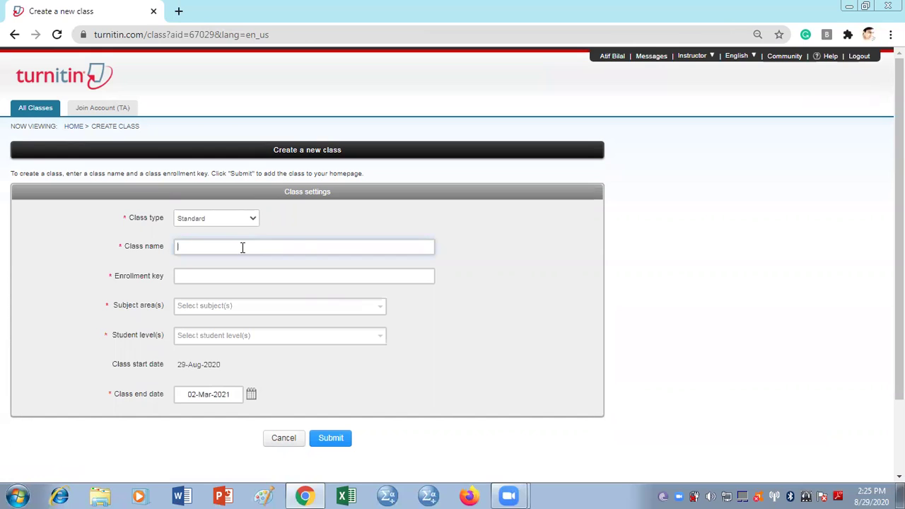
text(Thesis)
click(238, 275)
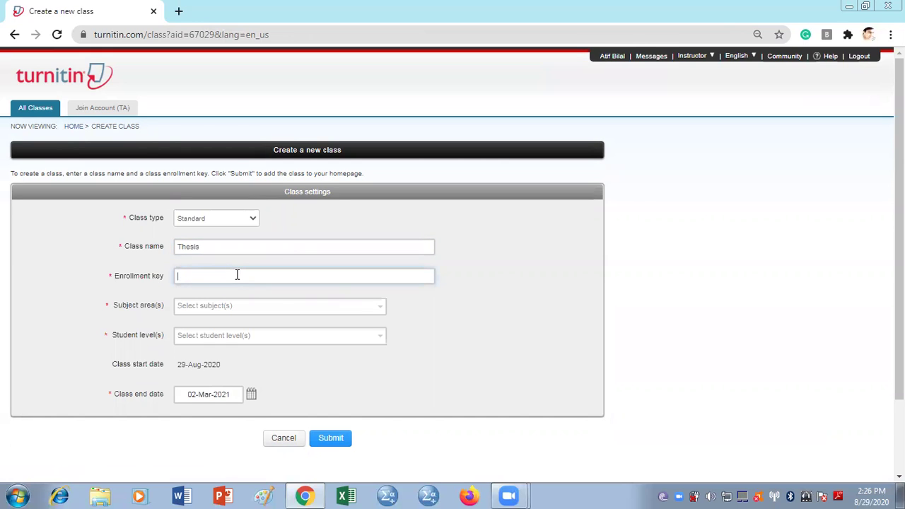
- Set subject Business/Economics, level Postgraduate, end date 19-Feb-2022, and submit the class
click(266, 306)
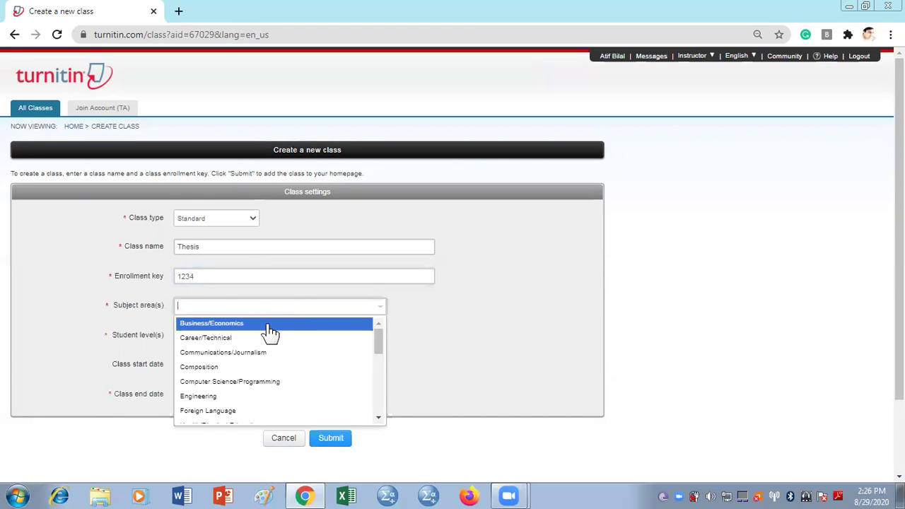
click(269, 328)
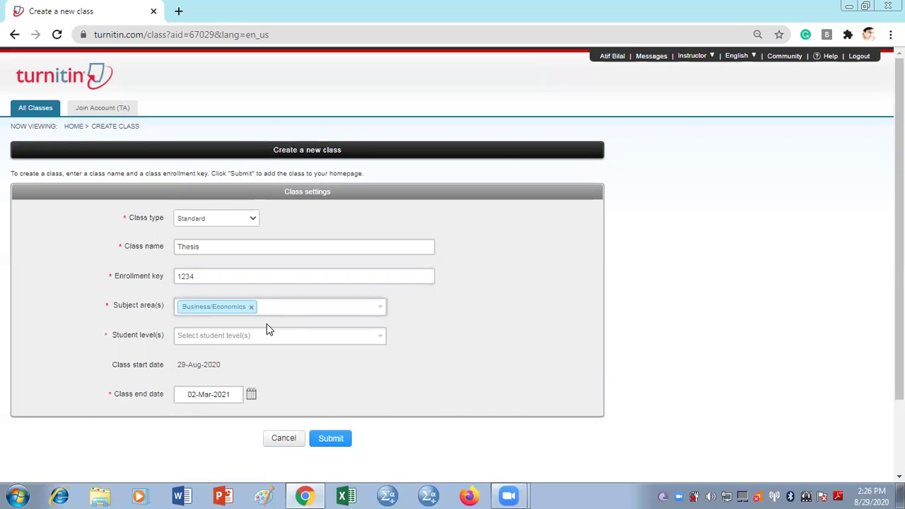
click(270, 339)
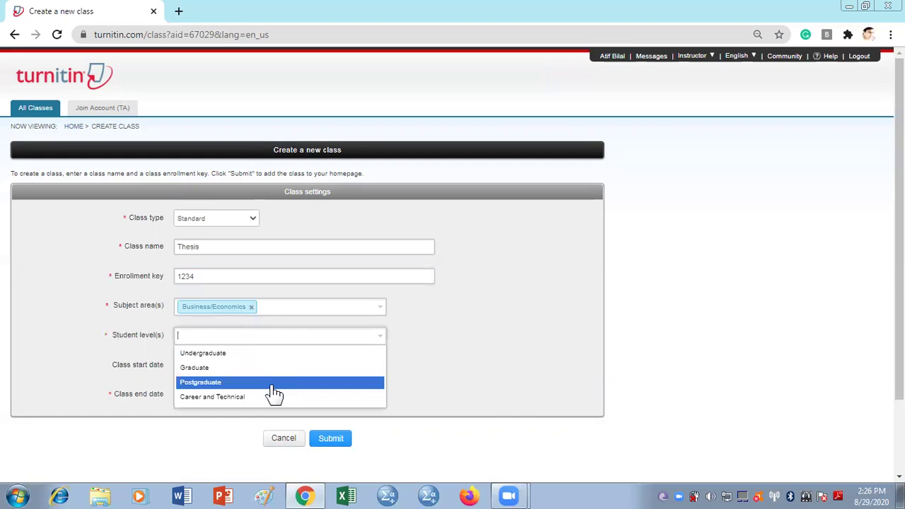
click(272, 385)
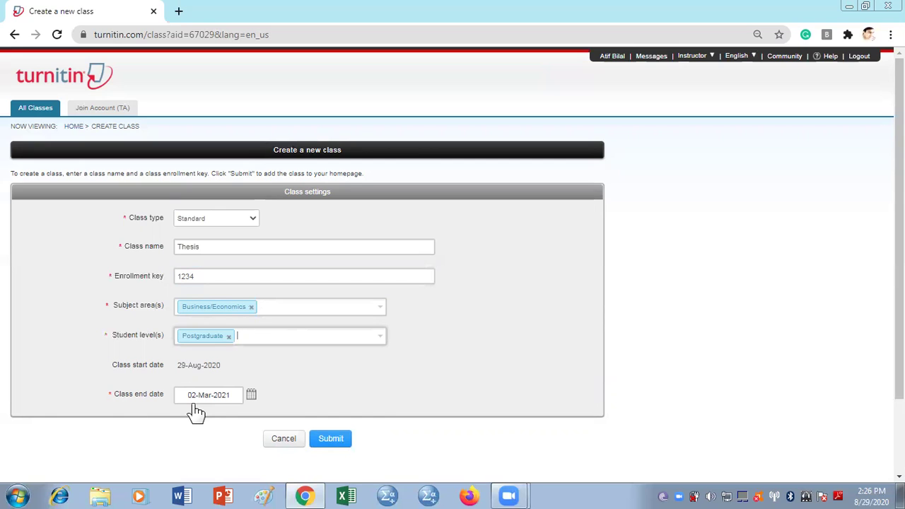
click(252, 395)
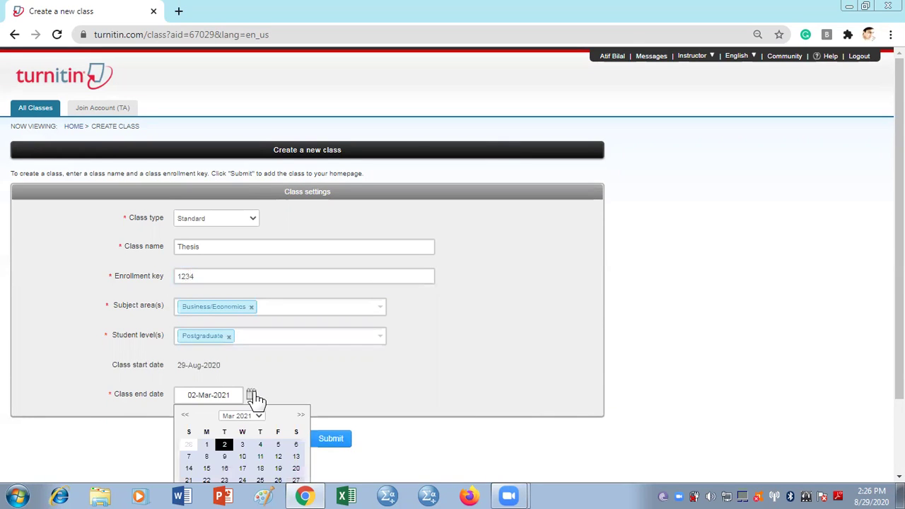
click(259, 417)
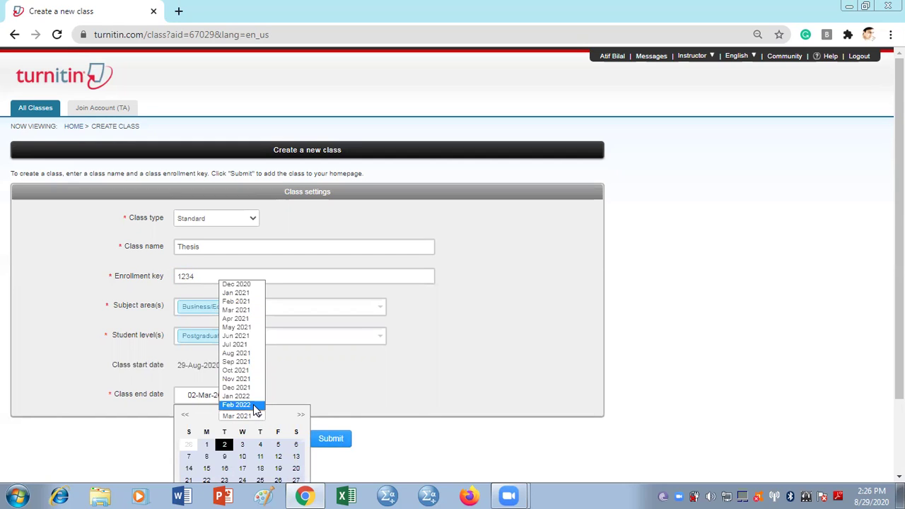
click(253, 406)
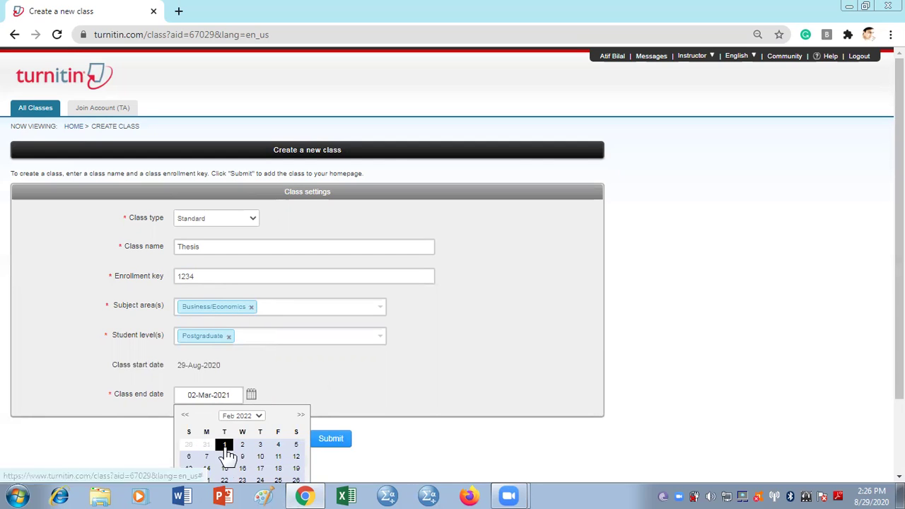
click(296, 469)
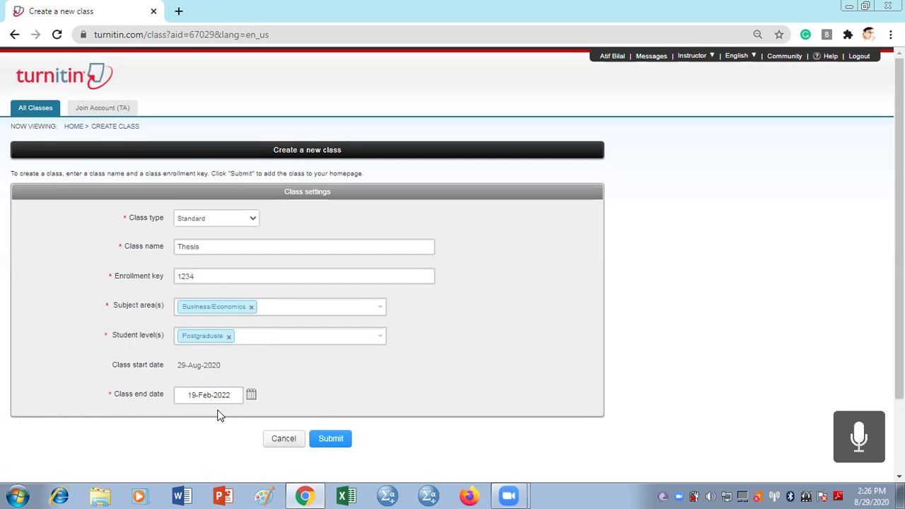
click(329, 438)
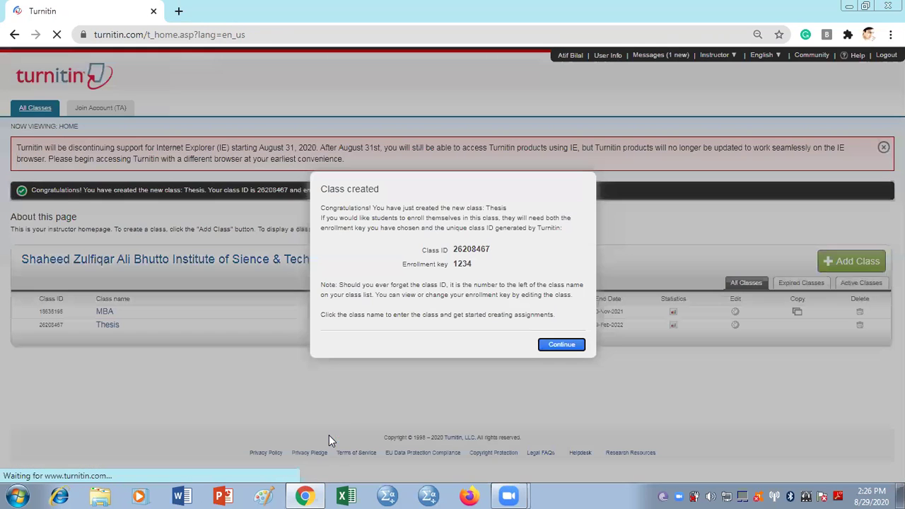
- Continue past the 'Class created' confirmation to the class list
click(560, 345)
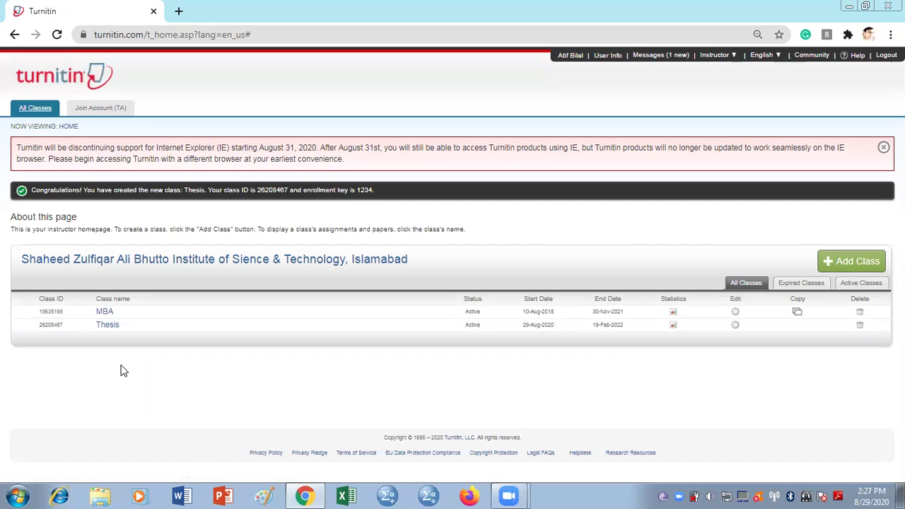
- Open the Thesis class and start adding a new assignment
click(110, 326)
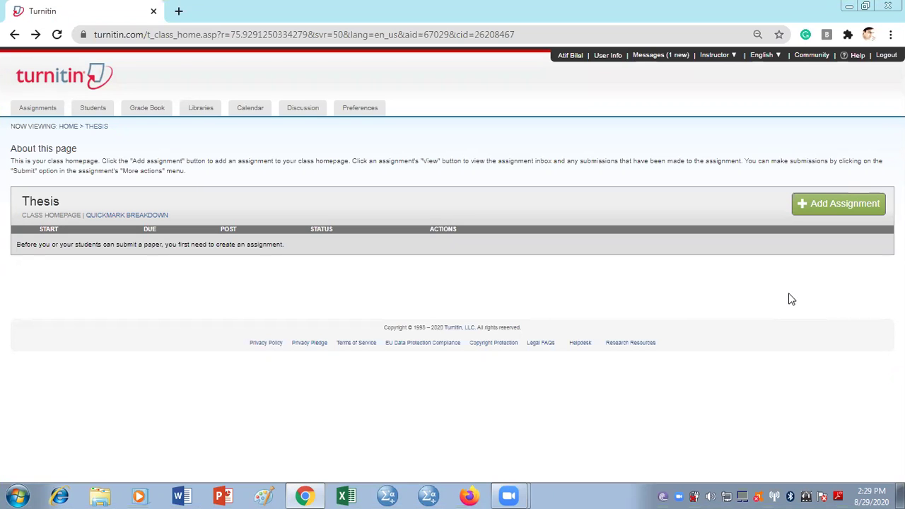
click(846, 215)
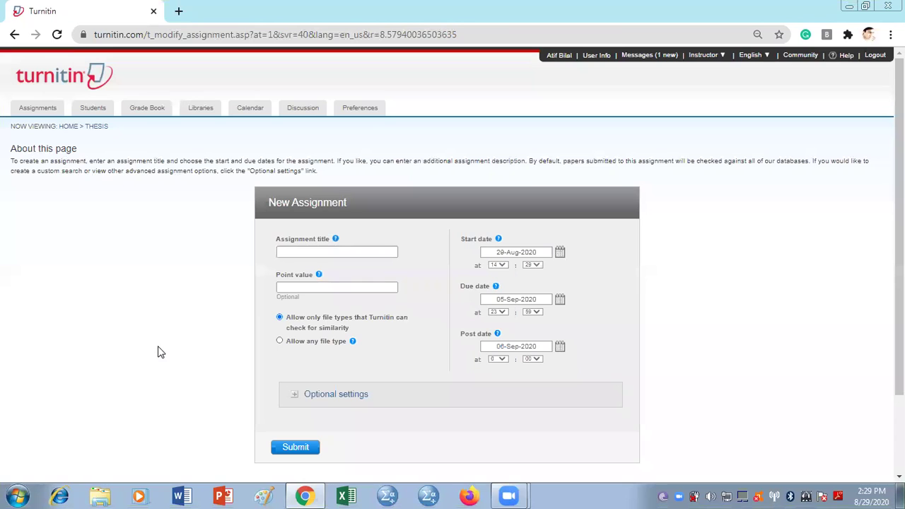
- Create an assignment titled 'Assignment 1' with a point value of 100
click(338, 250)
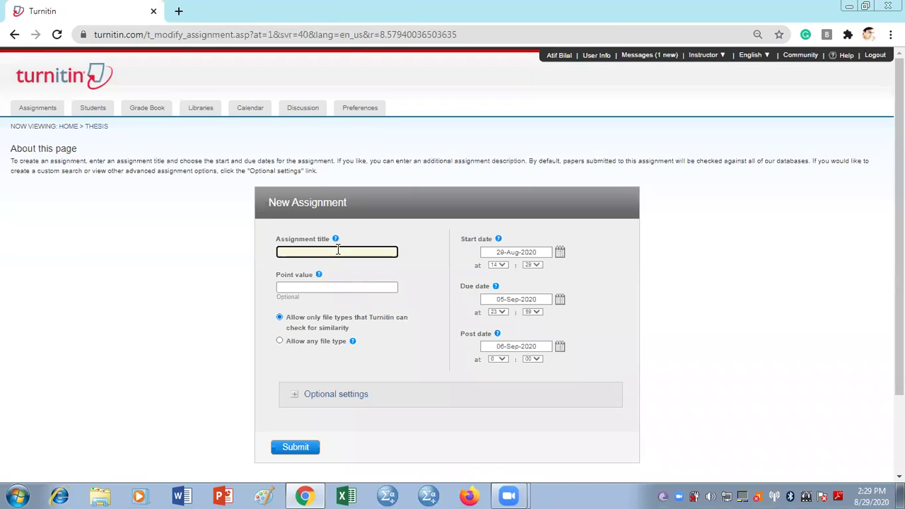
text(Assignment )
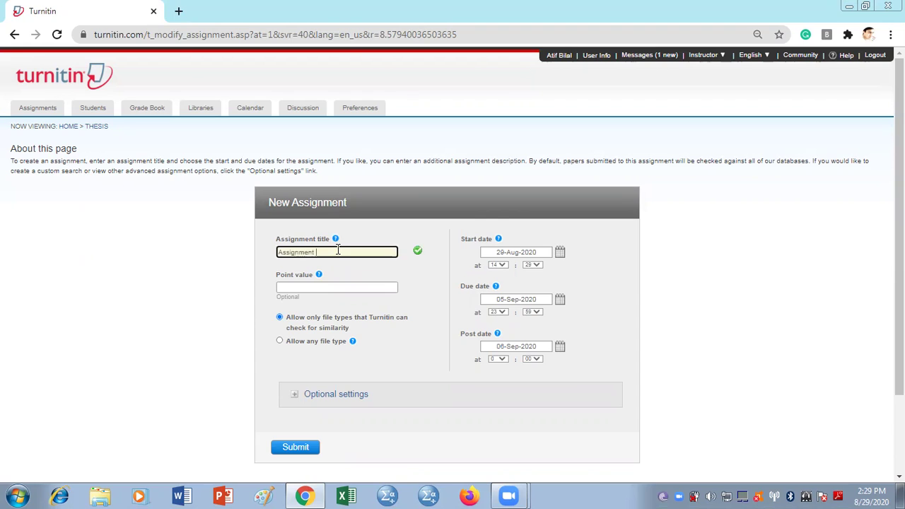
text(1)
click(331, 288)
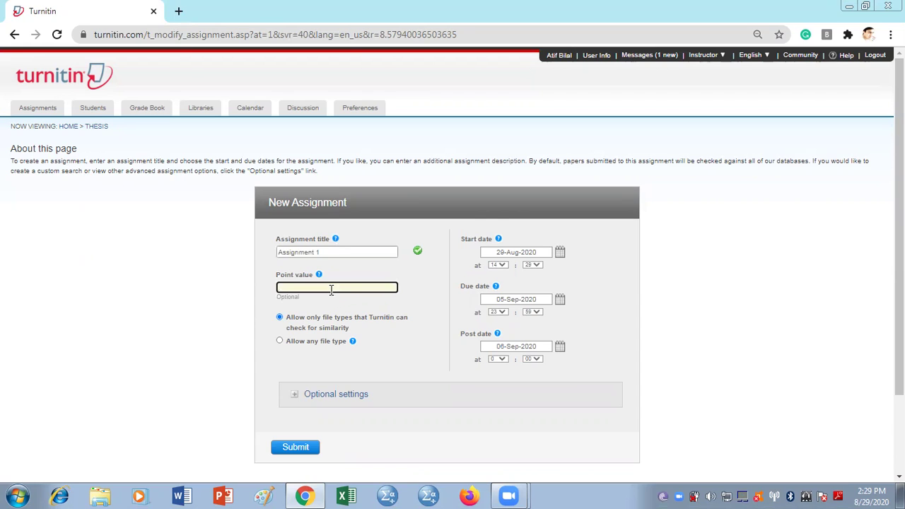
text(100)
click(348, 402)
scroll(365, 355, down, 1)
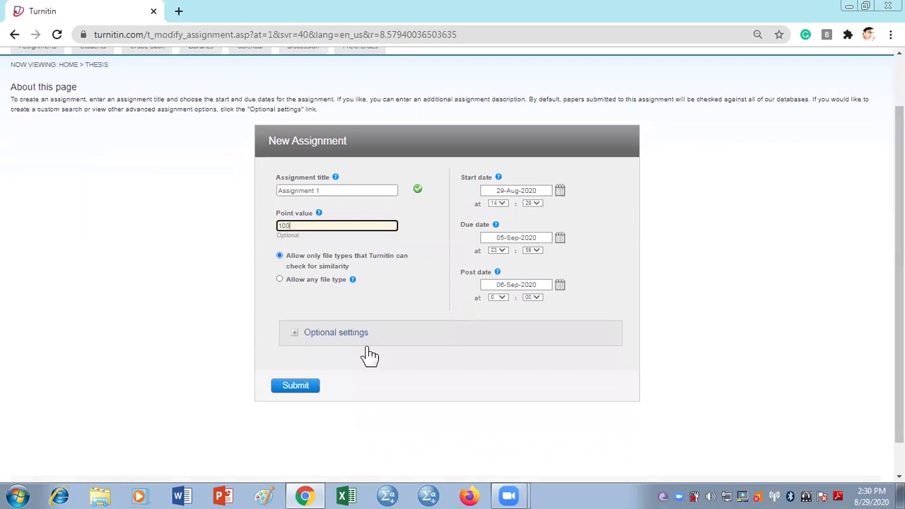
click(301, 388)
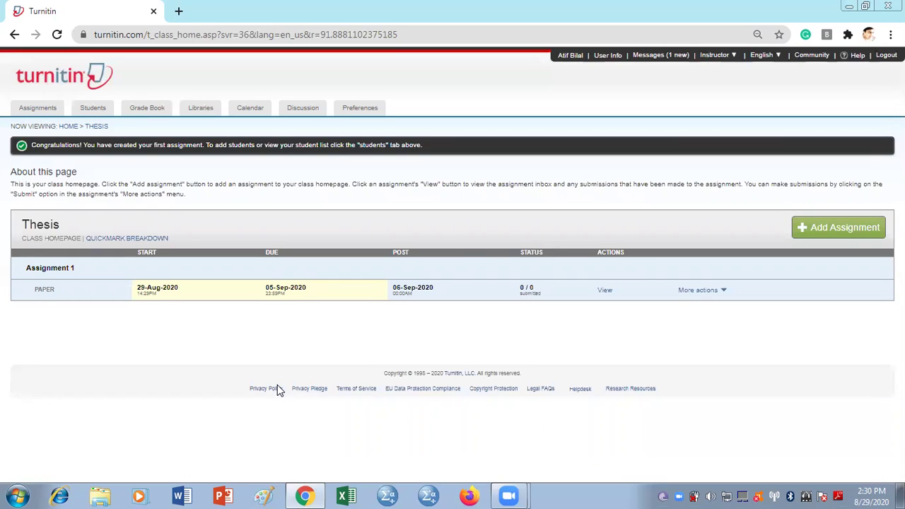
- View the empty inbox of Assignment 1
click(606, 296)
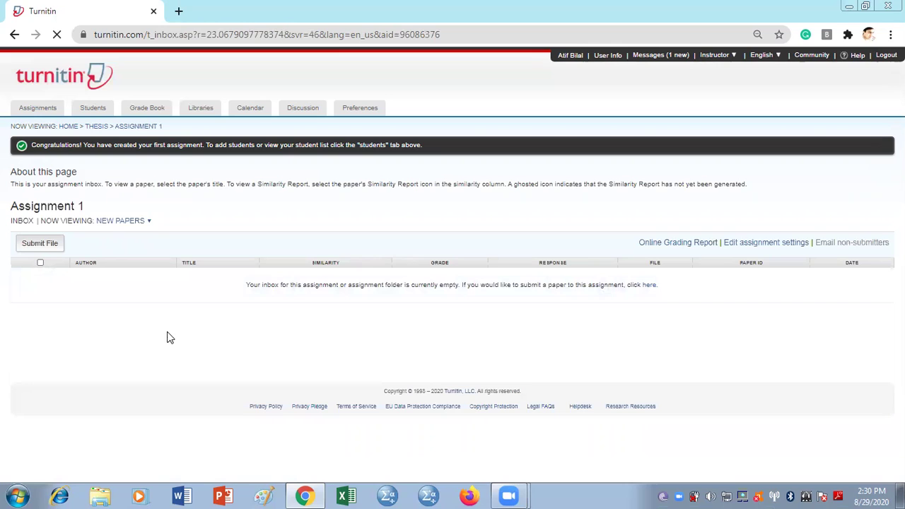
- Start a file submission, entering the author's first and last name and title 'Thesis'
click(53, 247)
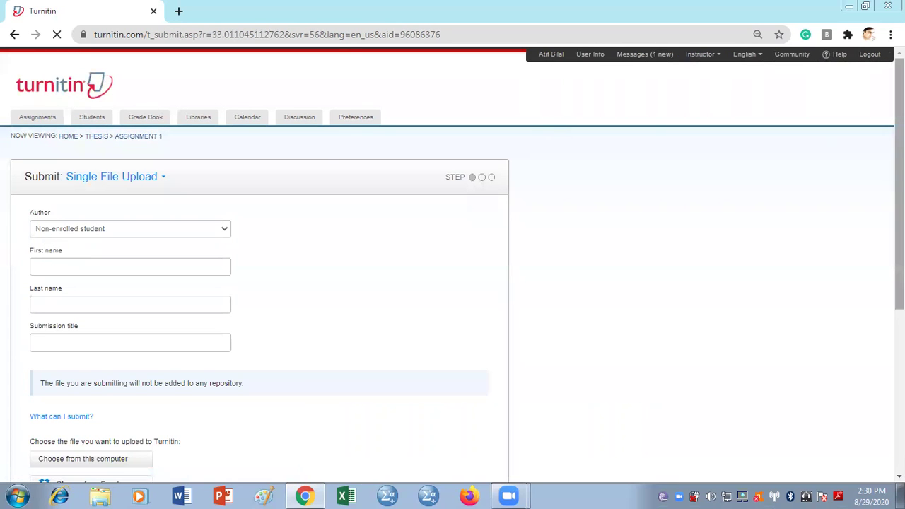
scroll(452, 265, down, 1)
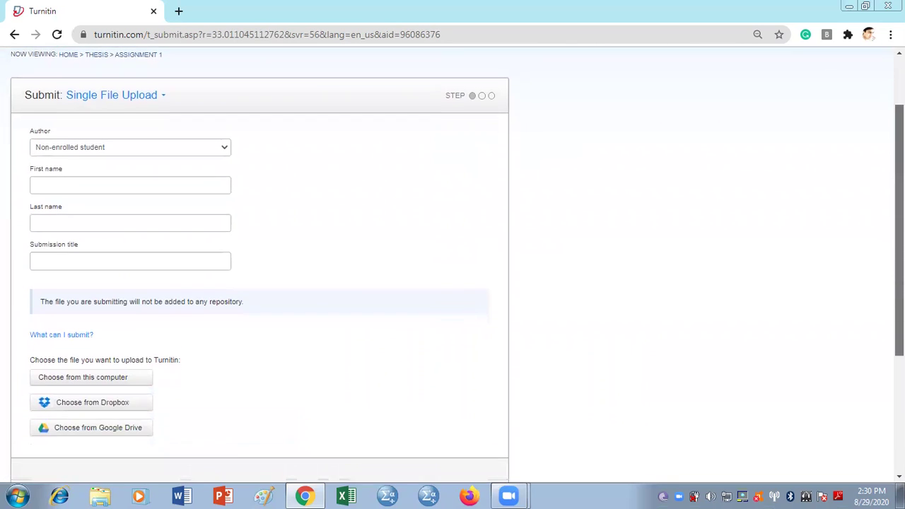
scroll(122, 104, down, 1)
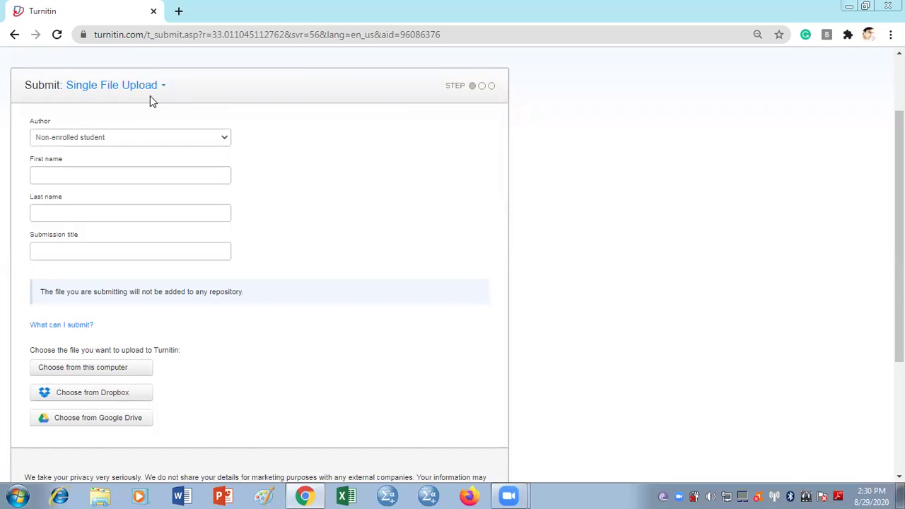
click(117, 177)
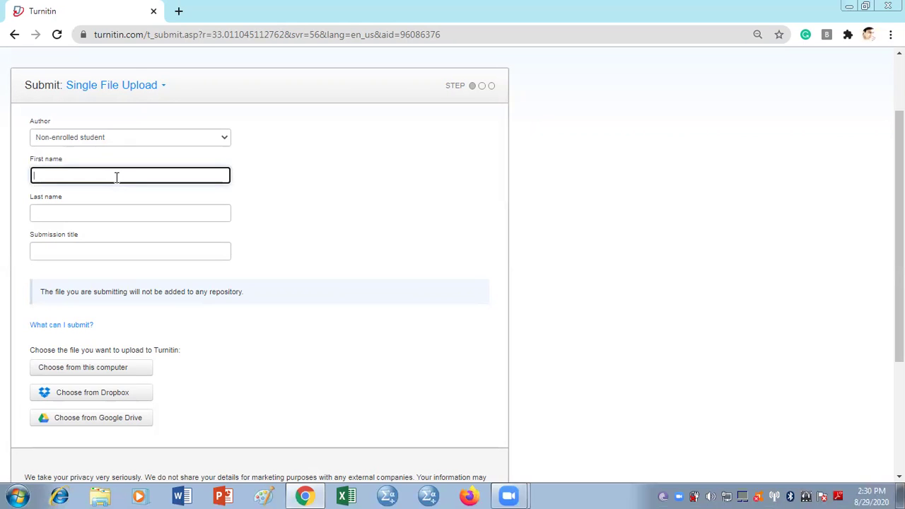
text(ABC)
key(Tab)
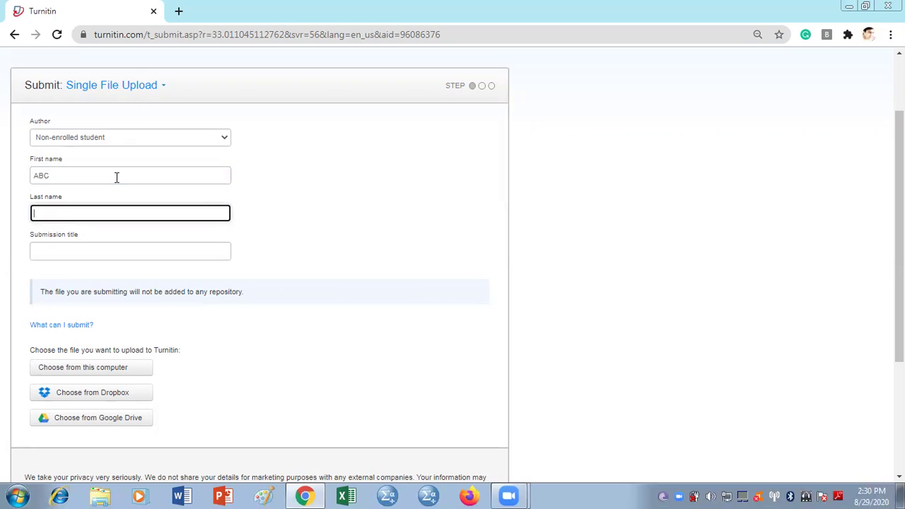
text(XYZ)
click(79, 252)
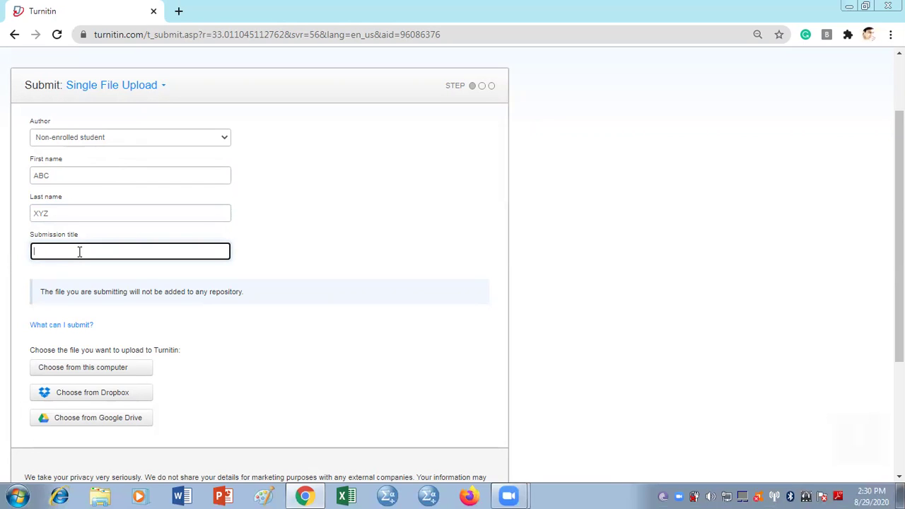
text(Thesis)
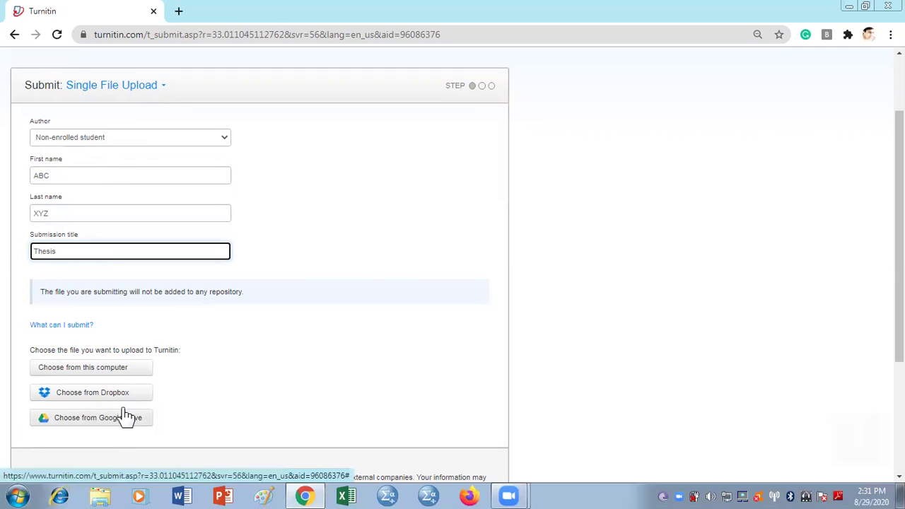
- Attach Methodology.docx from this computer and upload it
click(128, 375)
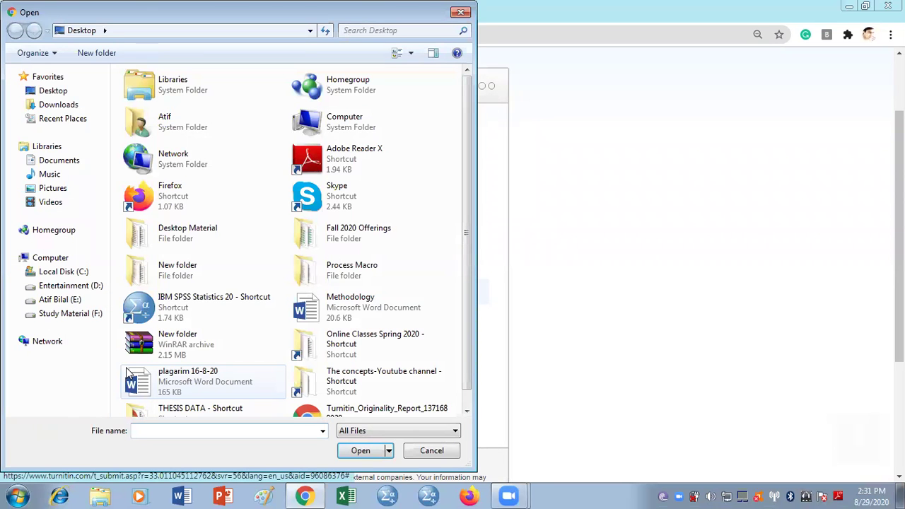
text(me)
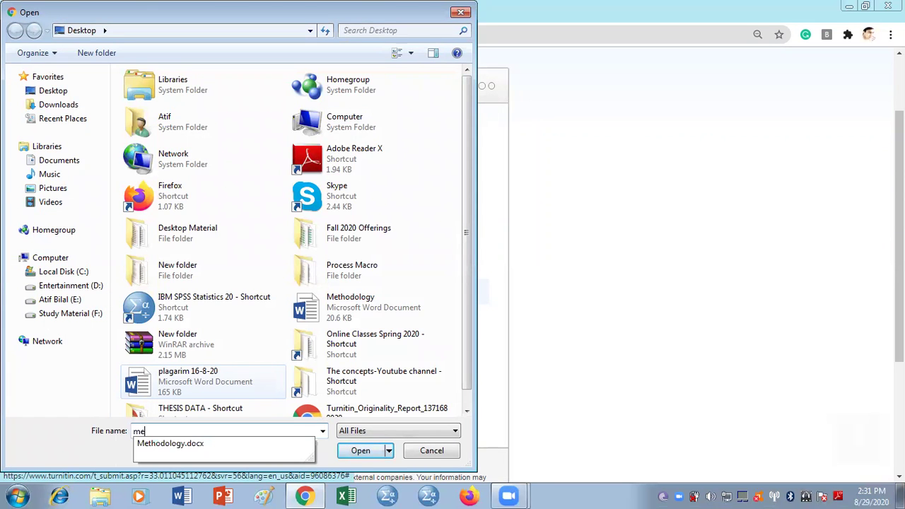
key(Down)
key(Return)
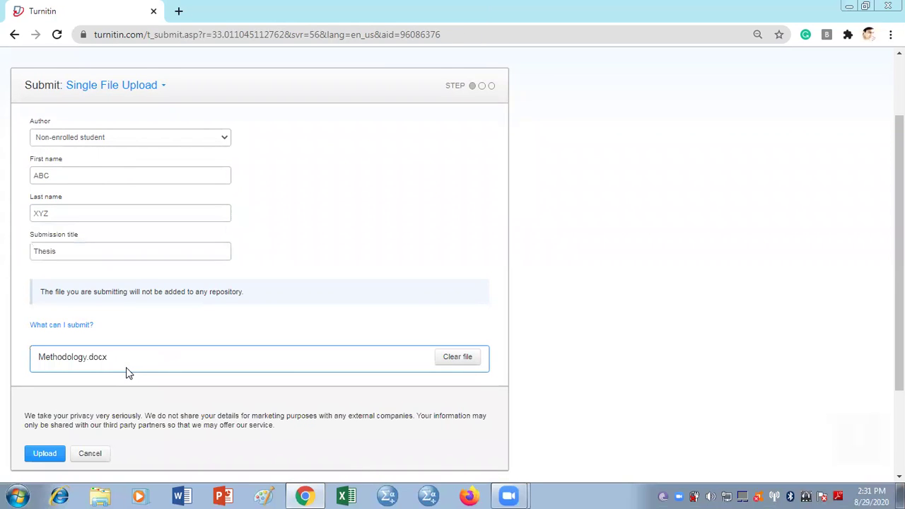
click(59, 455)
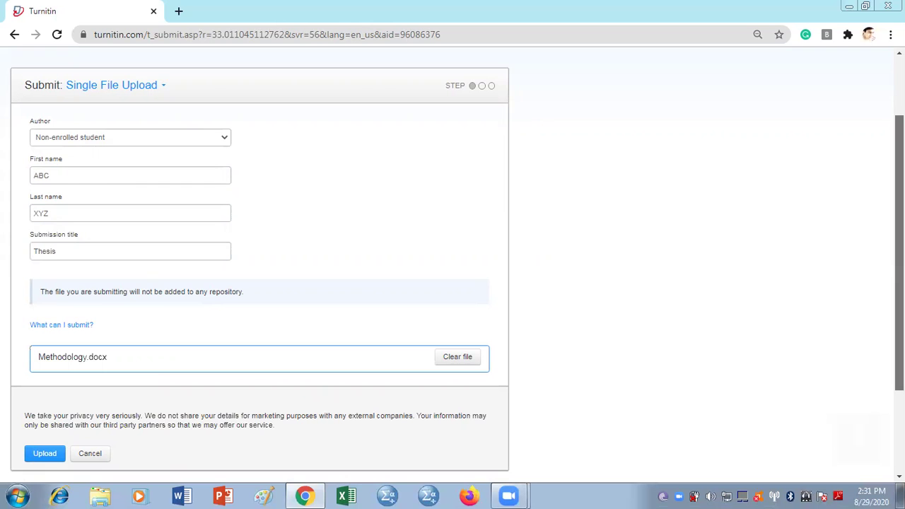
scroll(453, 268, up, 1)
scroll(452, 268, down, 1)
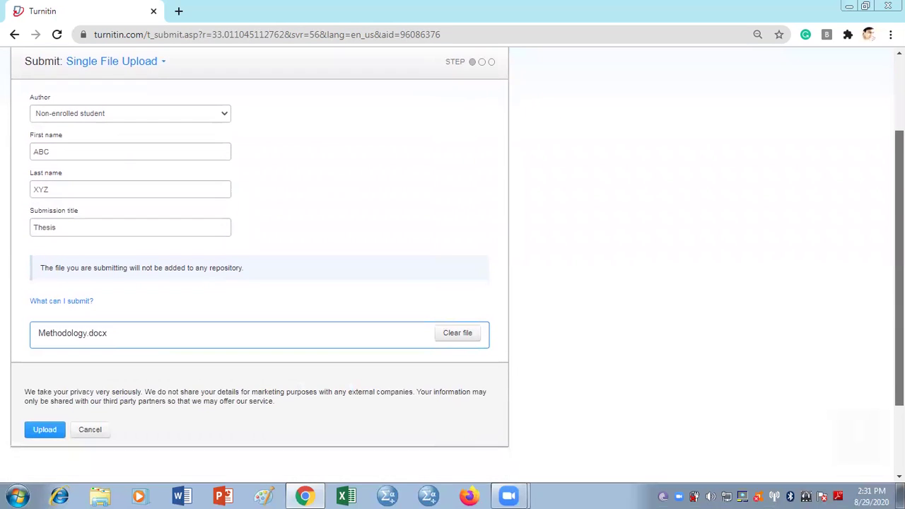
- Clear the attached Methodology.docx and switch the upload type to Multiple File Upload
click(471, 340)
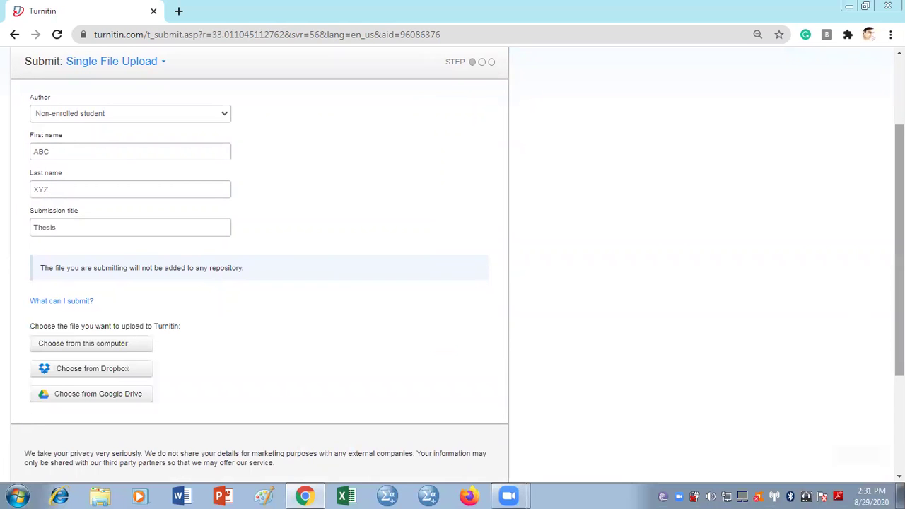
scroll(899, 319, up, 1)
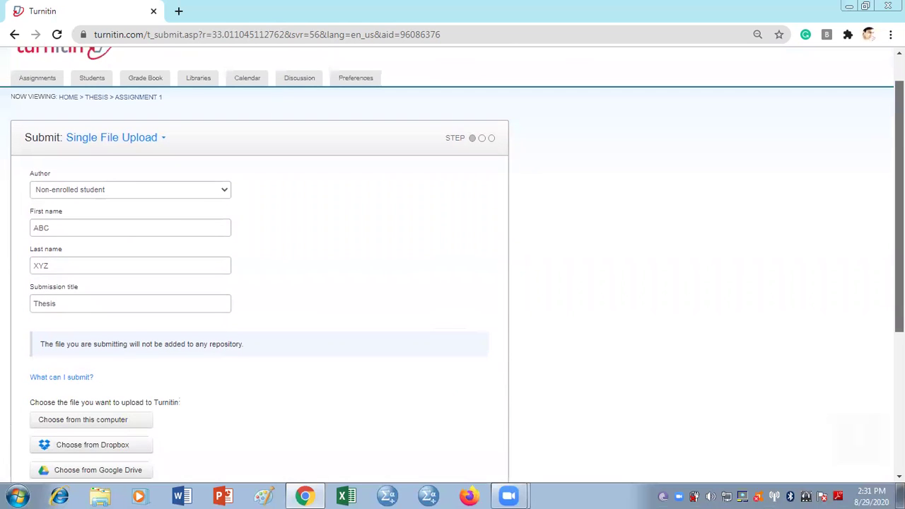
click(152, 150)
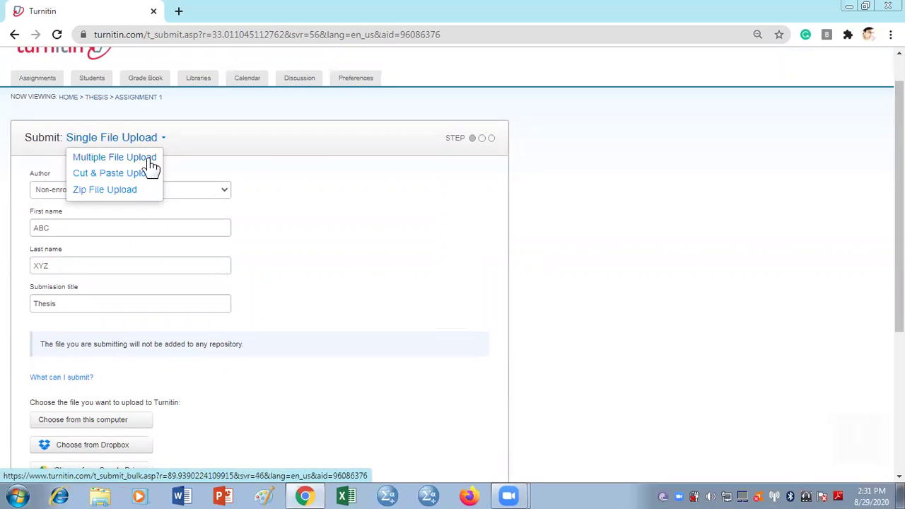
click(147, 160)
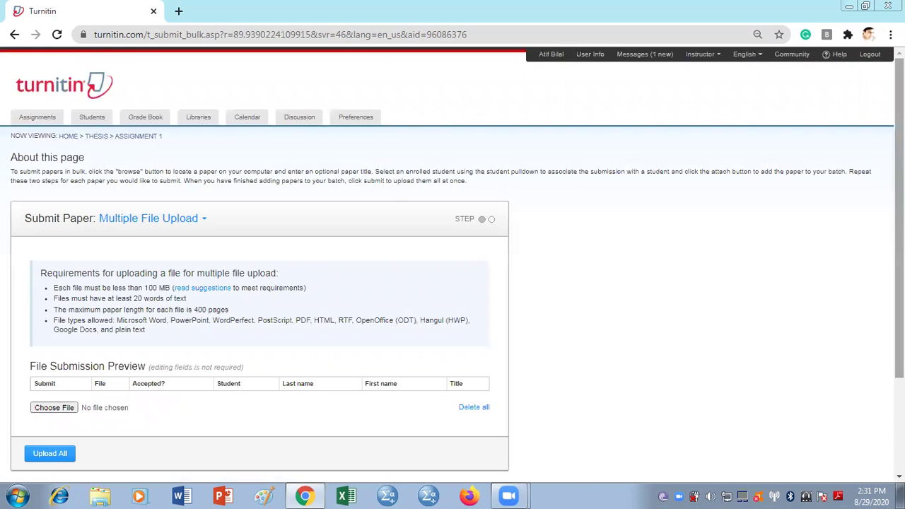
scroll(452, 268, down, 2)
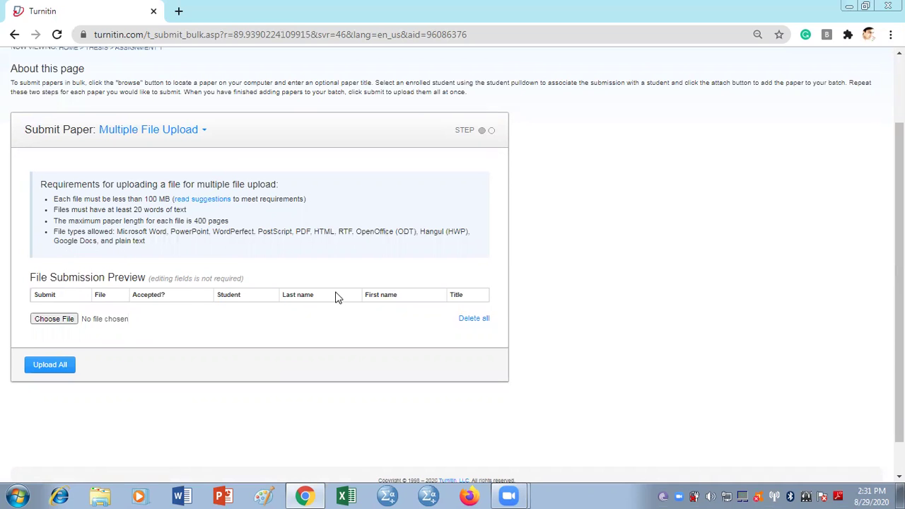
- Add Methodology.docx to the batch, upload all, and submit it to Assignment 1
click(62, 322)
text(met)
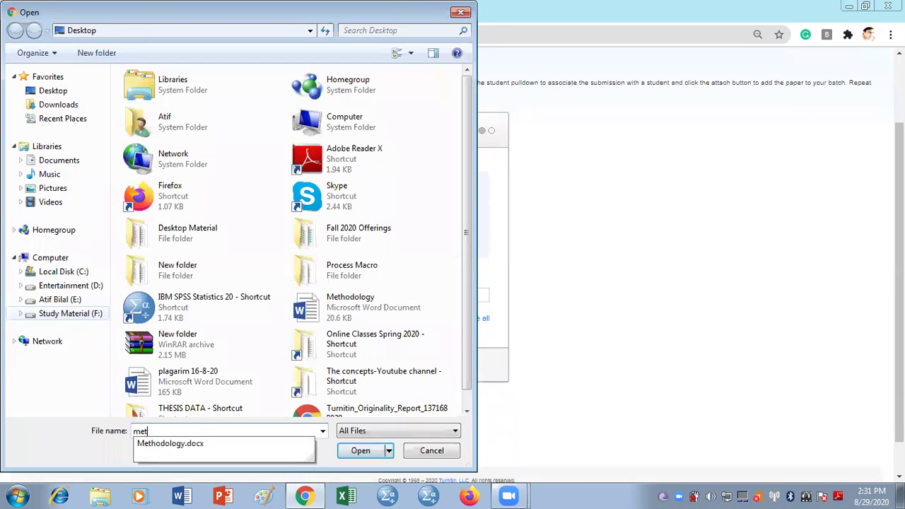
key(Down)
key(Return)
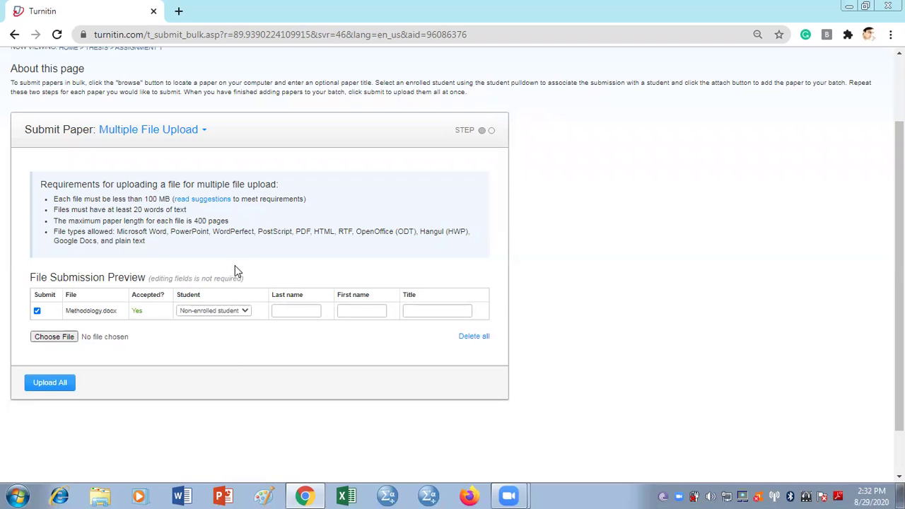
click(63, 388)
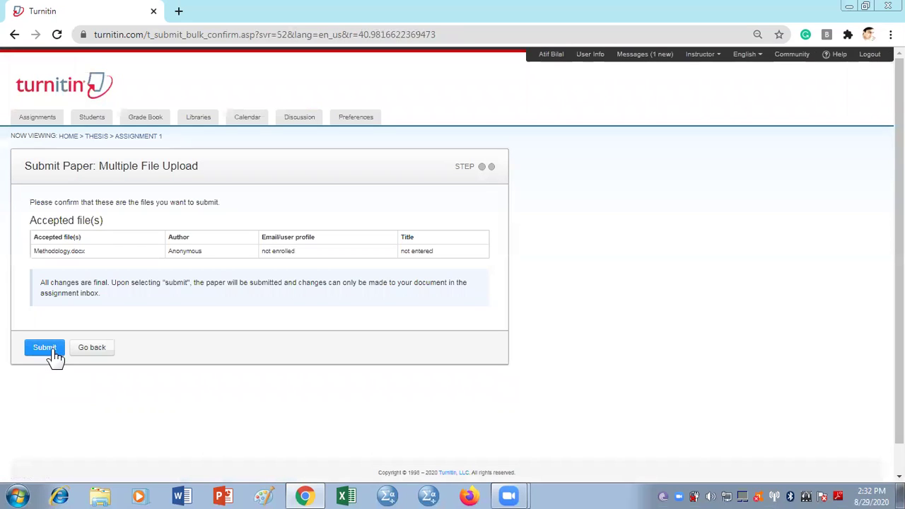
click(53, 351)
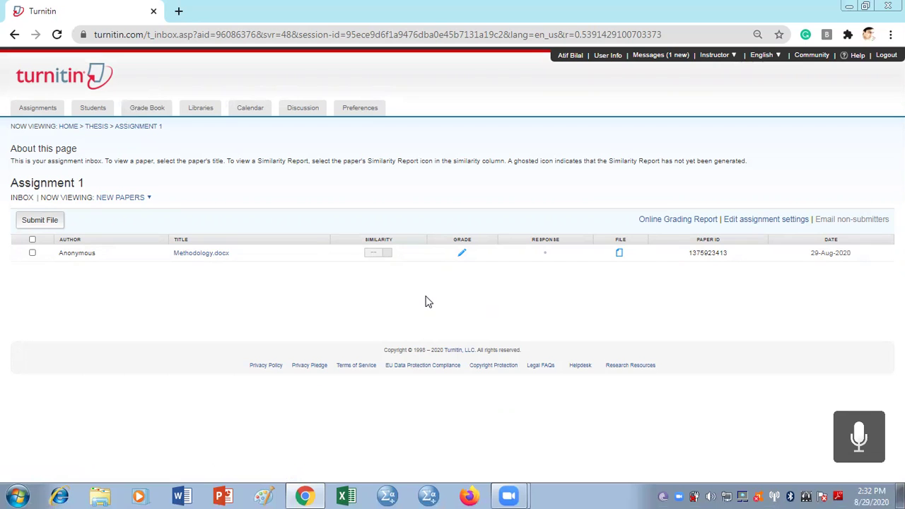
- Reload the Assignment 1 inbox until Methodology.docx shows a 38% similarity score
click(57, 34)
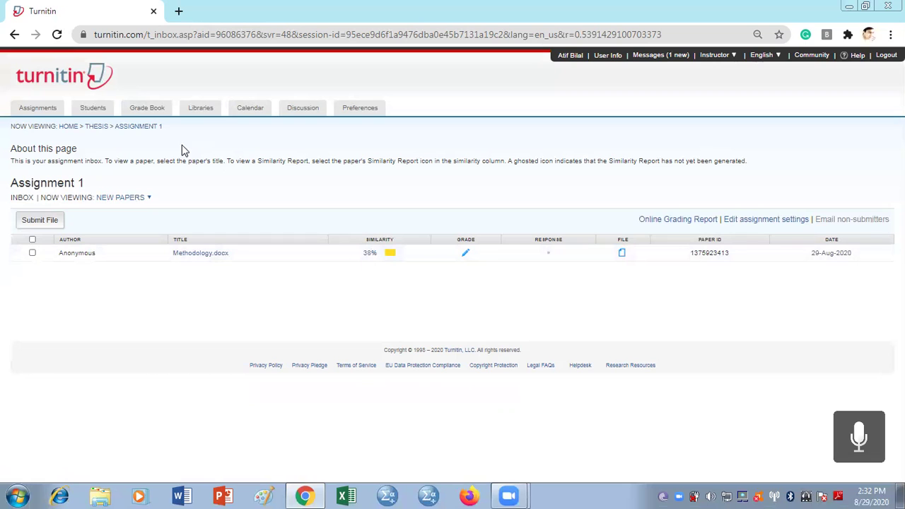
click(56, 34)
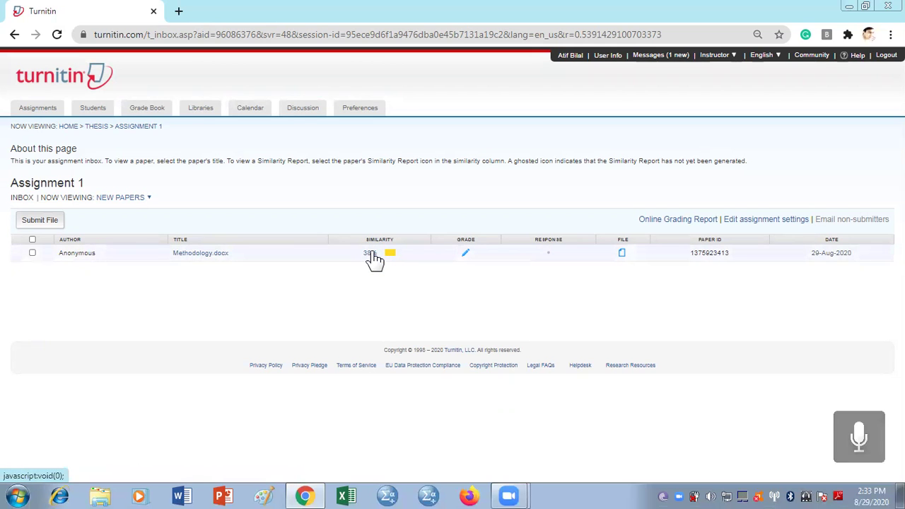
- Open Methodology.docx's 38% report maximized and review its word count and four matched sources
click(370, 254)
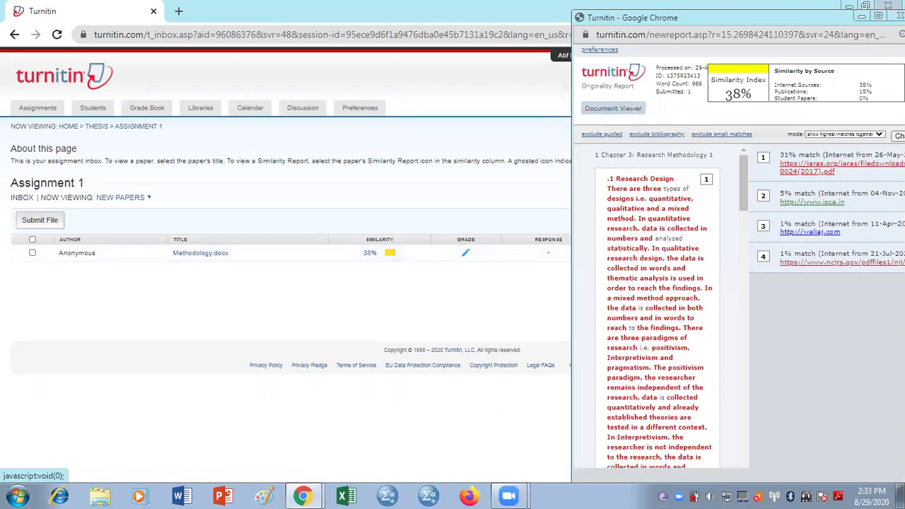
click(878, 16)
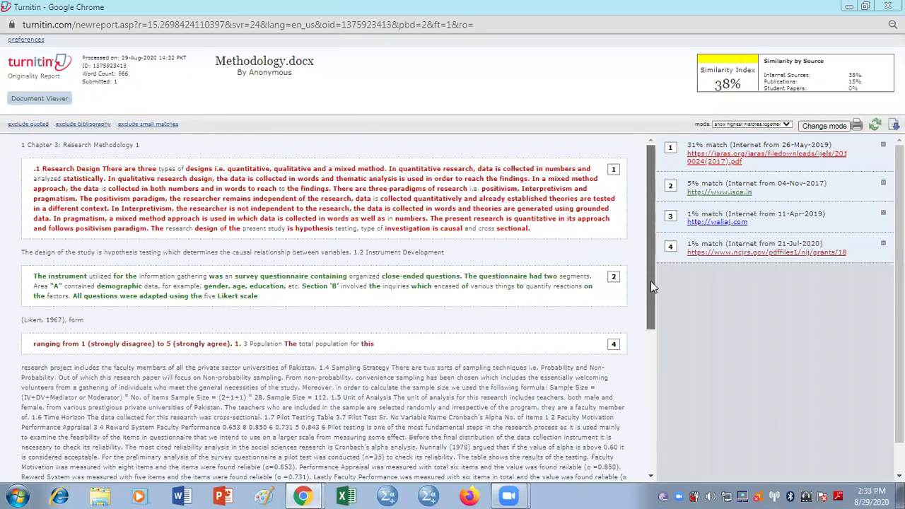
mouse_move(650, 280)
mouse_down()
mouse_move(645, 442)
mouse_move(659, 304)
mouse_move(650, 297)
mouse_up()
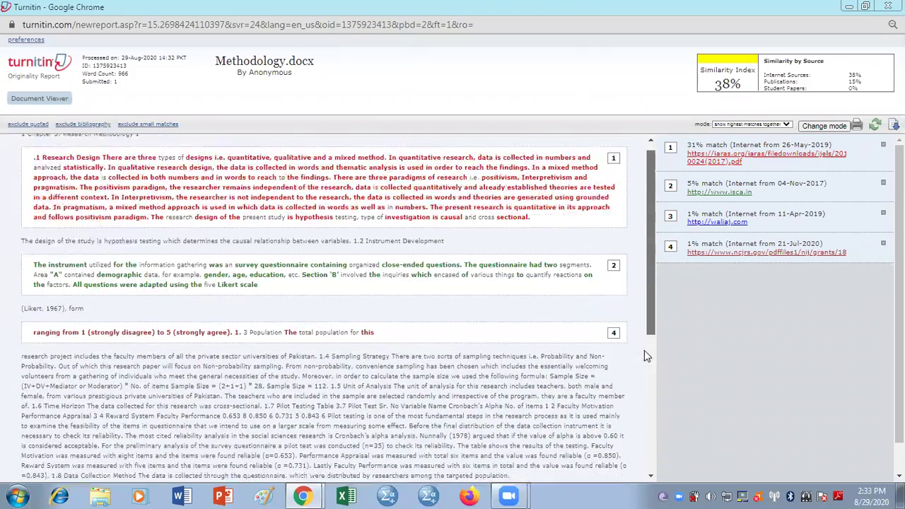
drag(644, 351, 657, 128)
drag(634, 286, 660, 212)
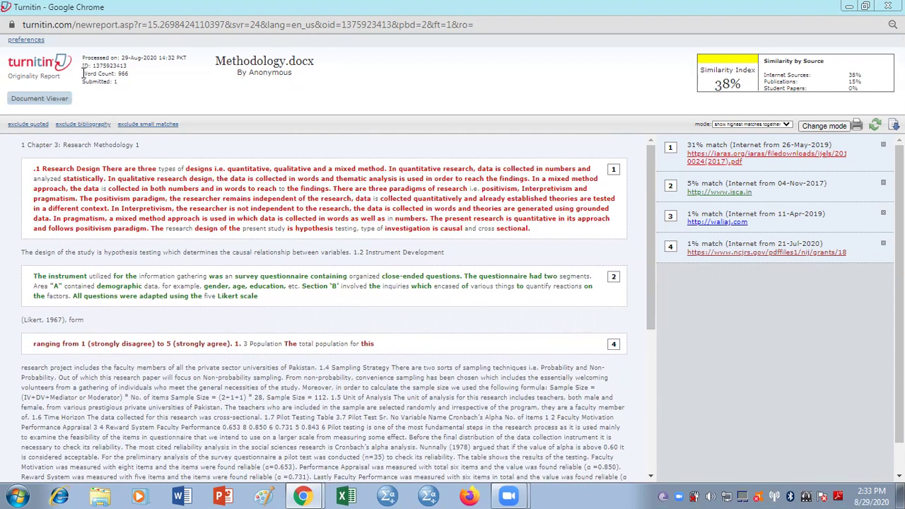
drag(84, 73, 136, 77)
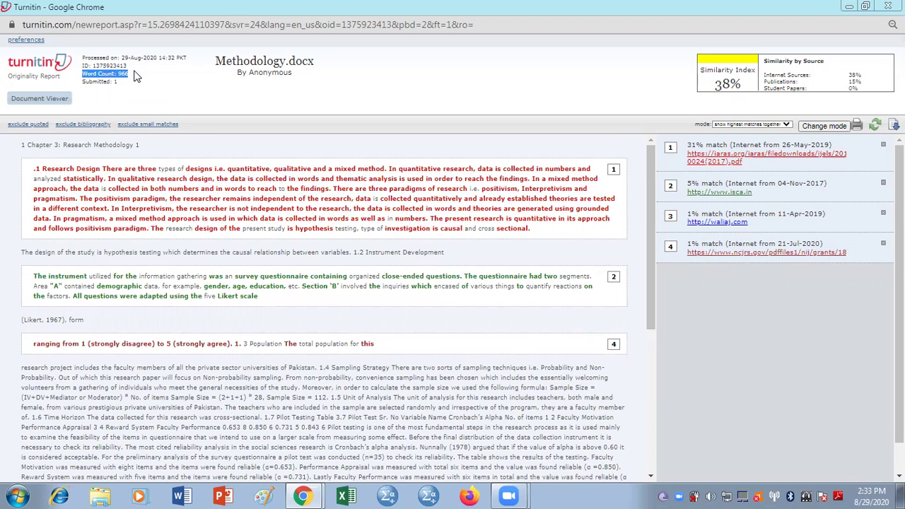
click(139, 88)
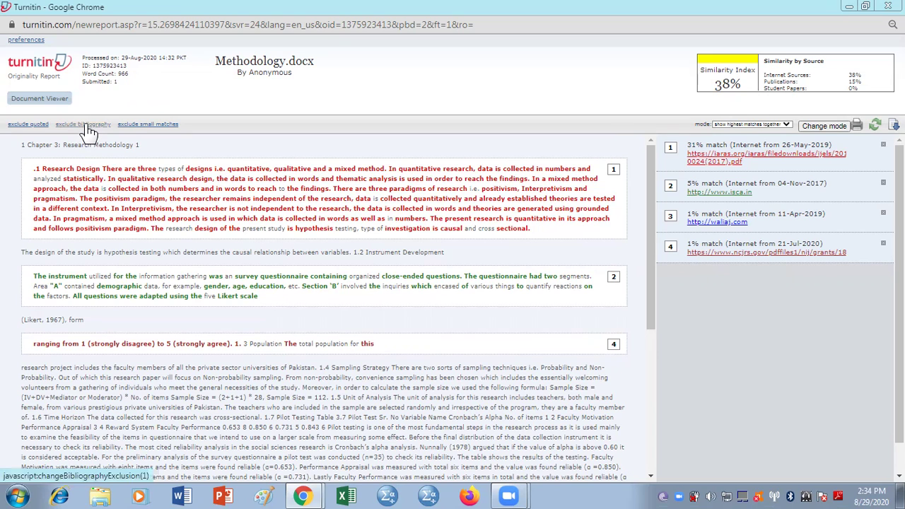
click(89, 131)
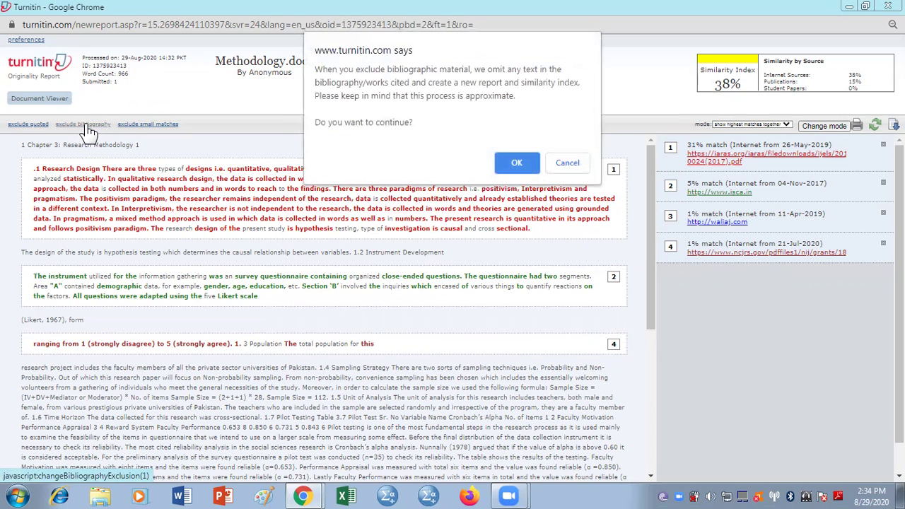
click(515, 163)
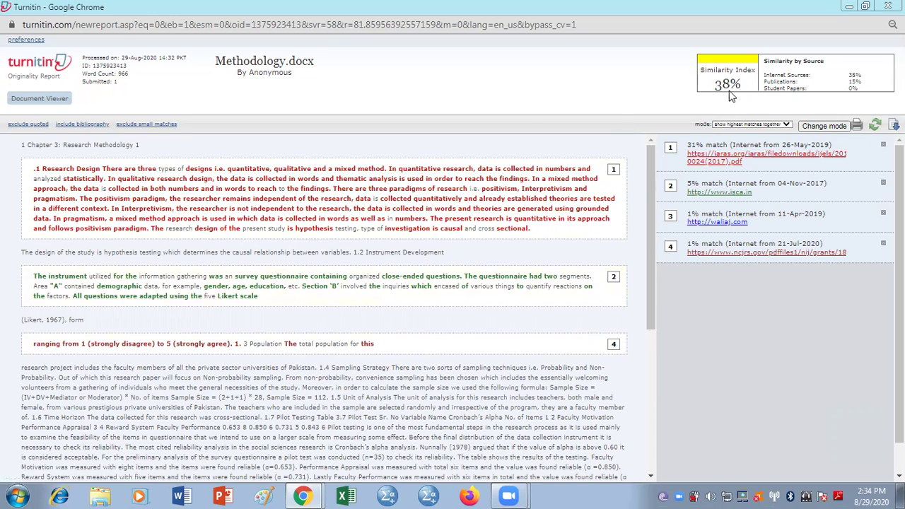
click(88, 126)
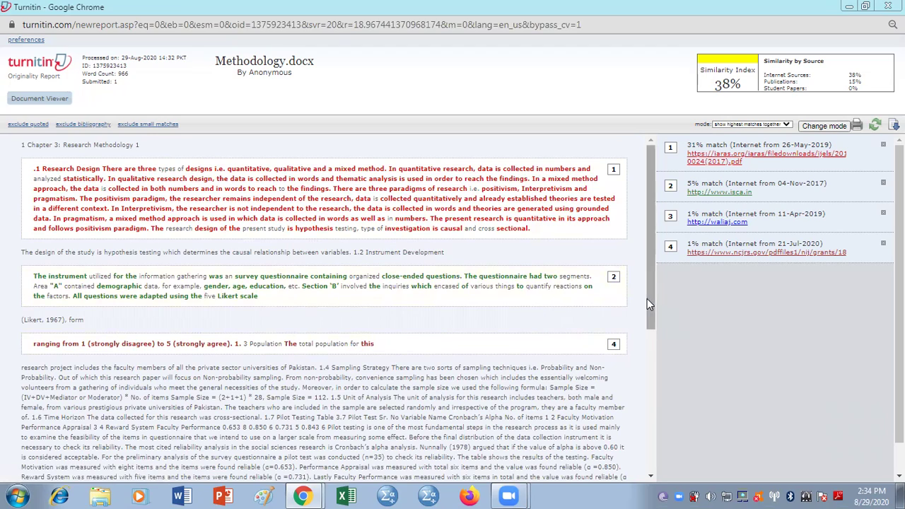
drag(648, 300, 644, 238)
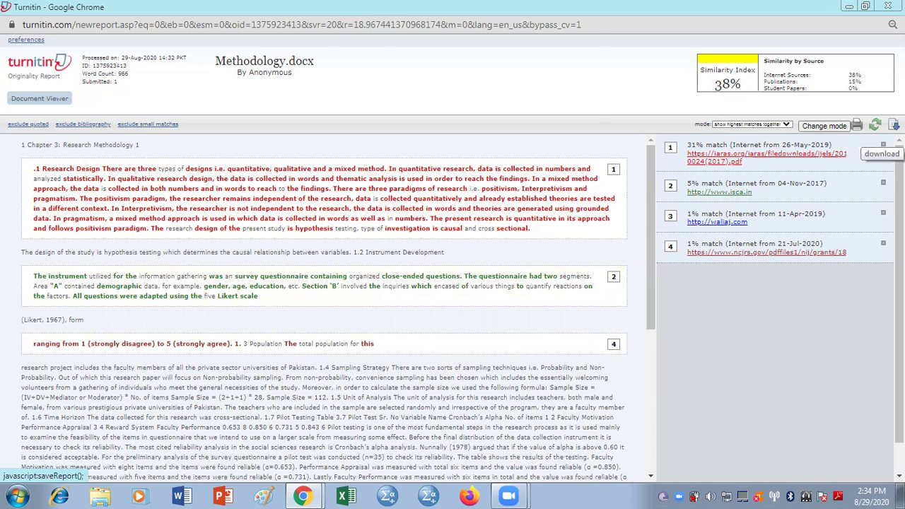
- Save the report to the Desktop as Turnitin_Originality_Report_1375923413.html
click(893, 125)
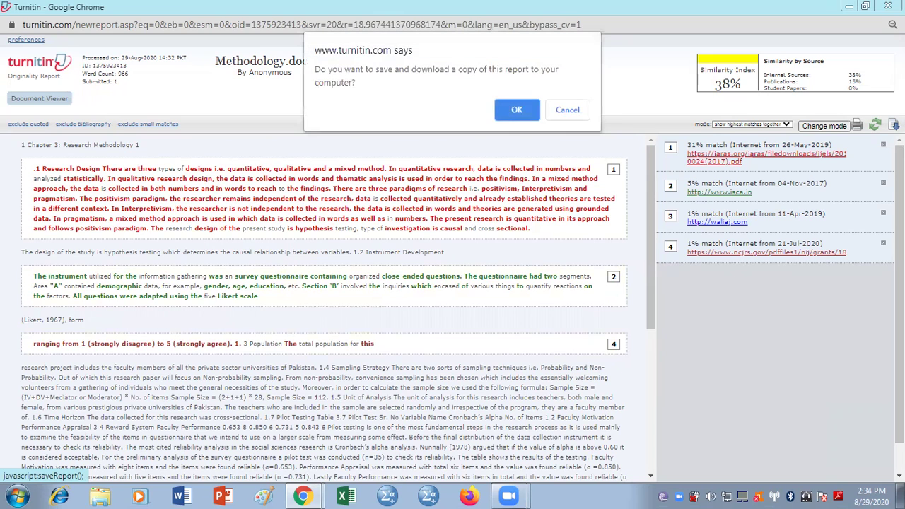
click(518, 107)
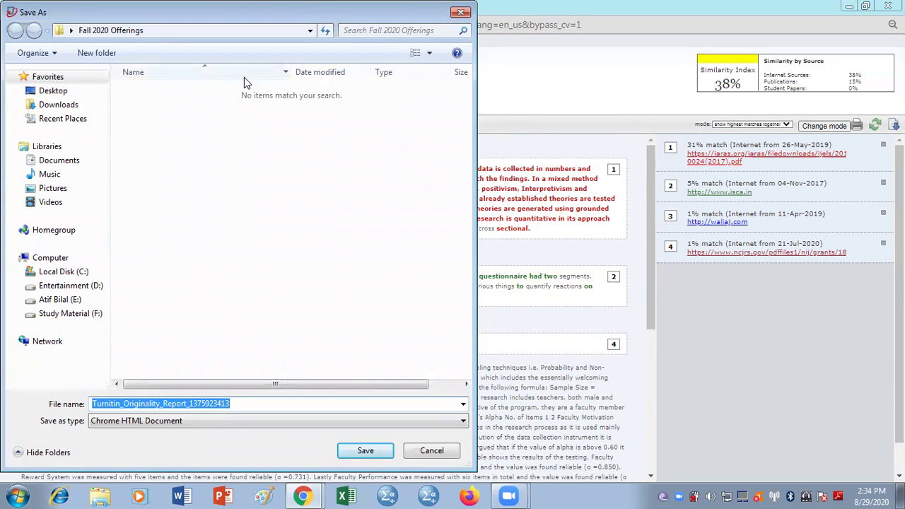
click(53, 90)
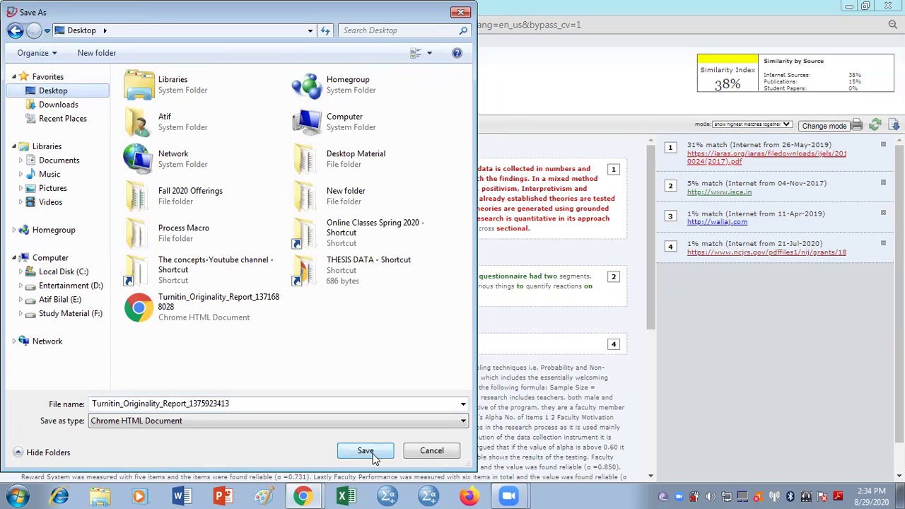
double_click(306, 400)
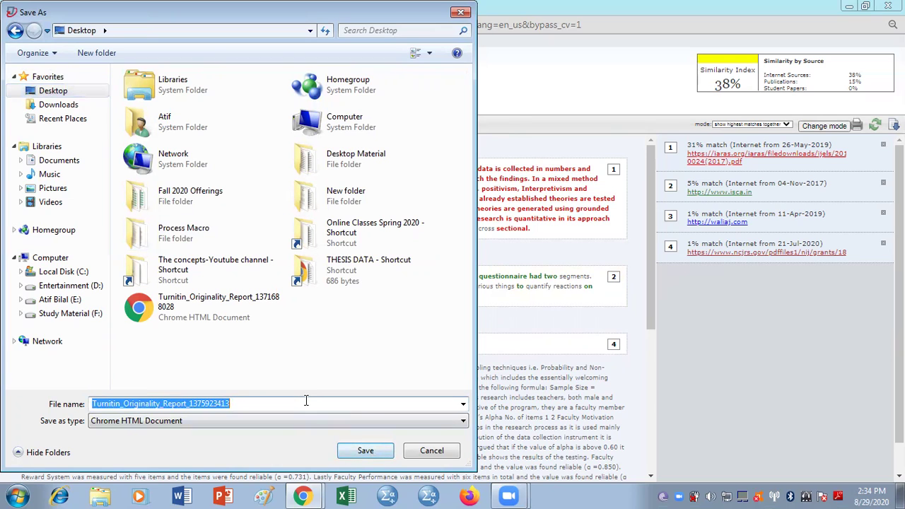
click(360, 451)
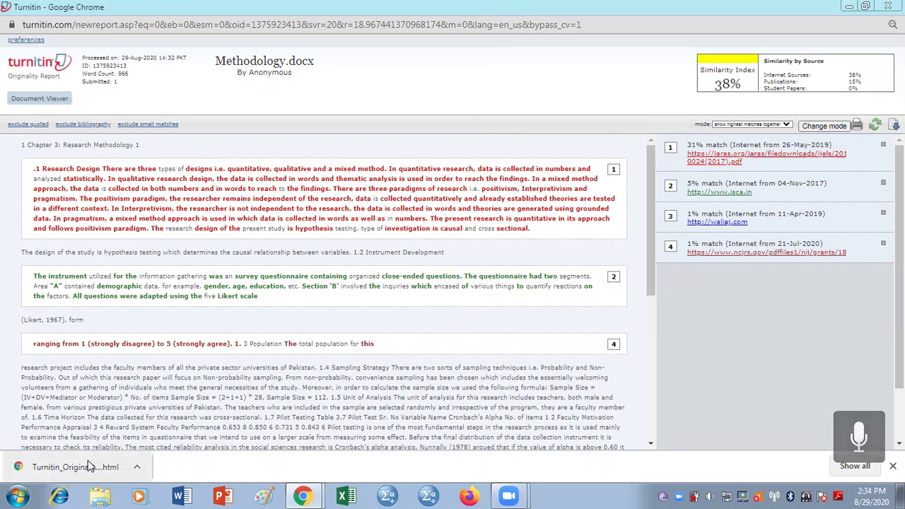
- Check the downloaded HTML report, then reopen the 38% report from the Assignment 1 inbox
click(88, 468)
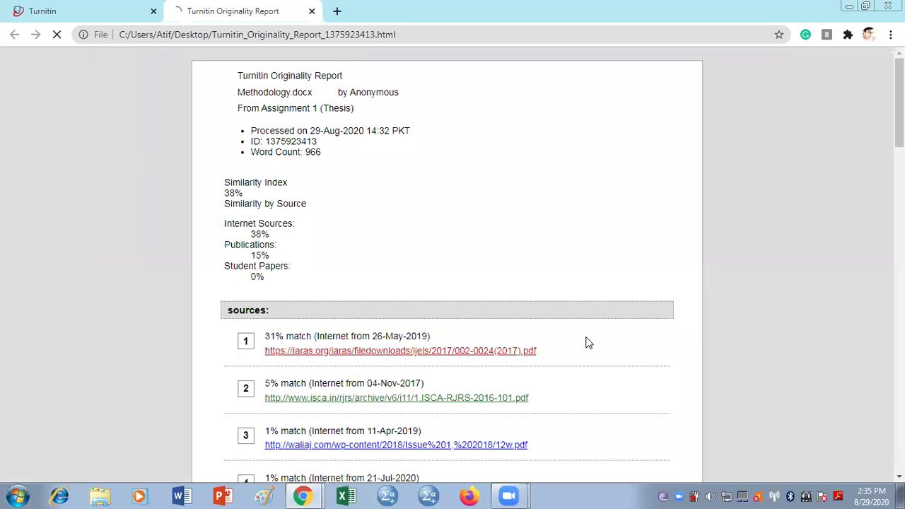
drag(899, 102, 304, 54)
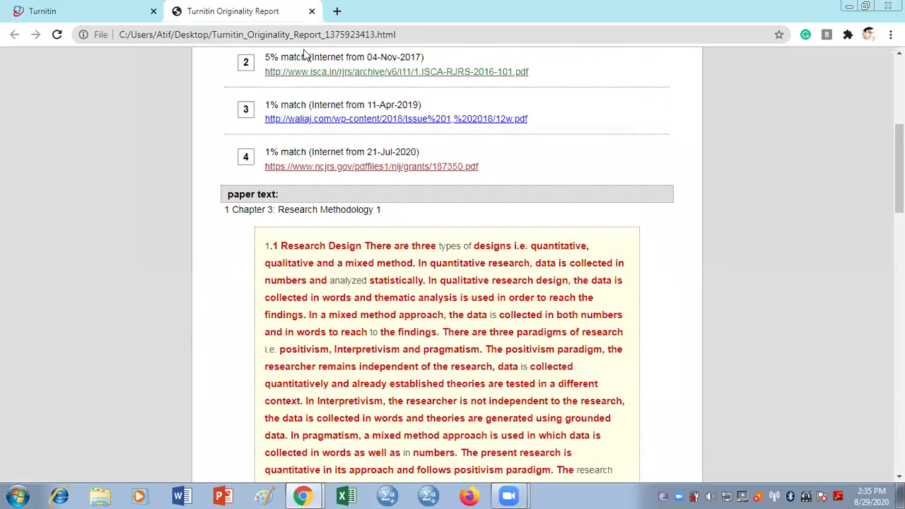
click(129, 11)
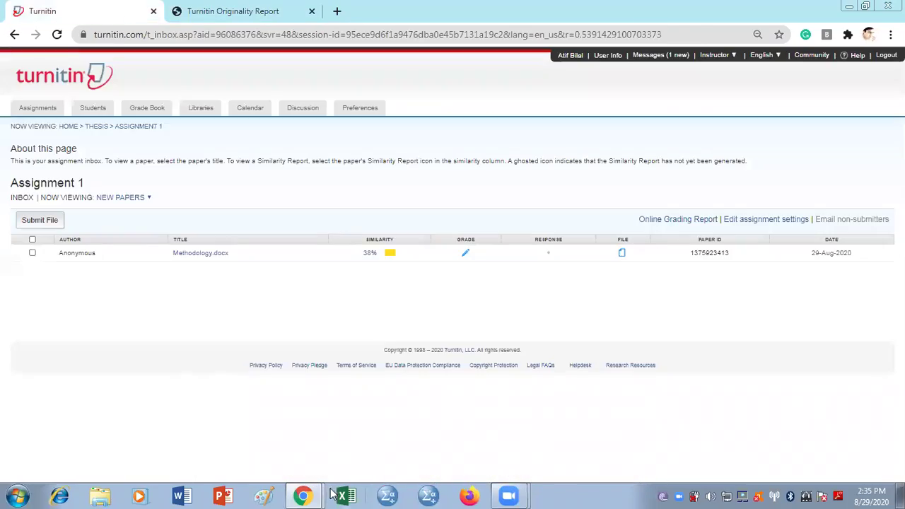
click(369, 253)
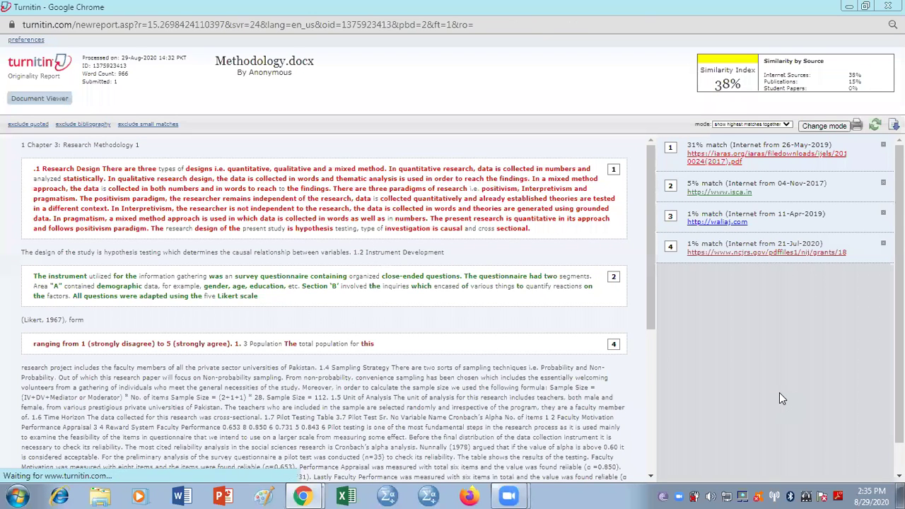
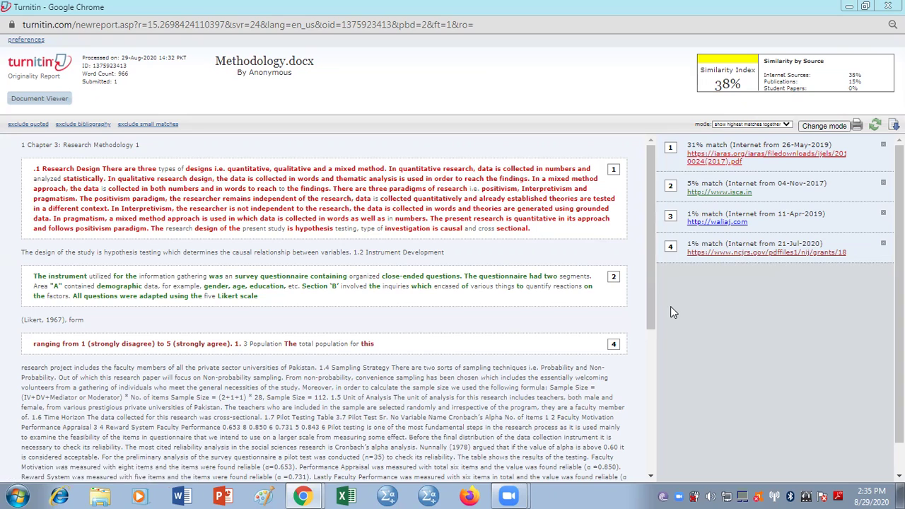
- Open the isca.in paper behind the second (5%) matched source of the 38% report
click(730, 200)
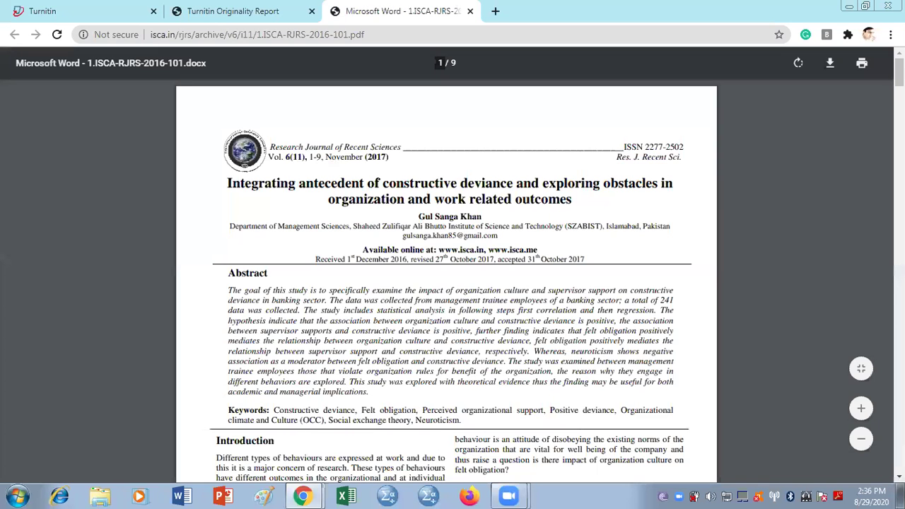
- Read through the 9-page isca.in source PDF on constructive deviance, then close its tab
scroll(452, 283, down, 20)
scroll(445, 283, down, 10)
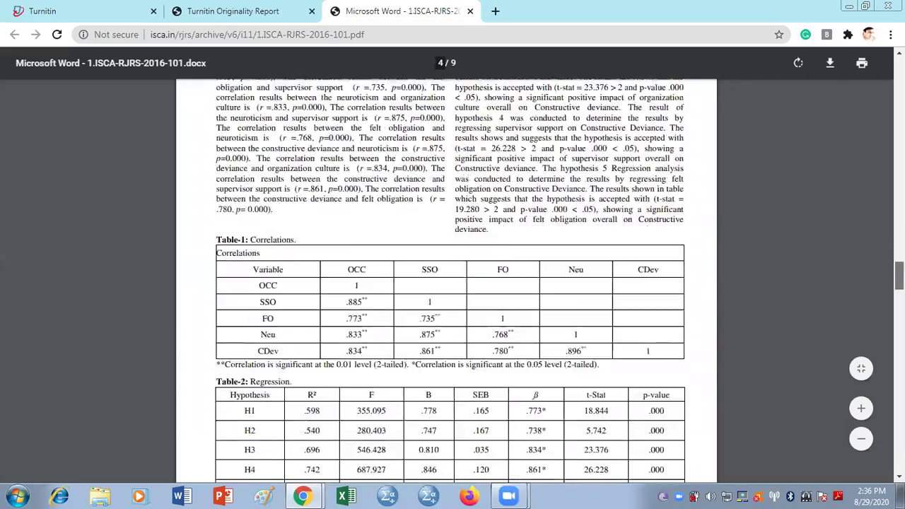
scroll(452, 282, down, 5)
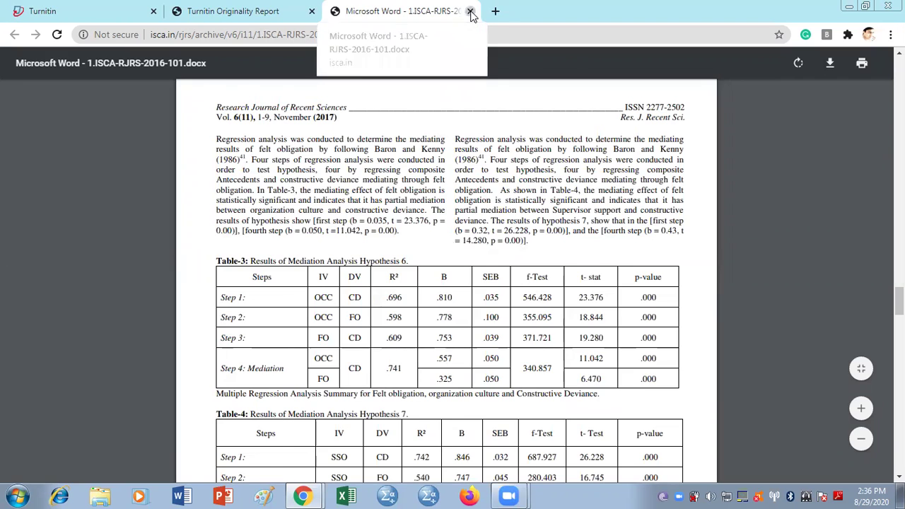
click(470, 12)
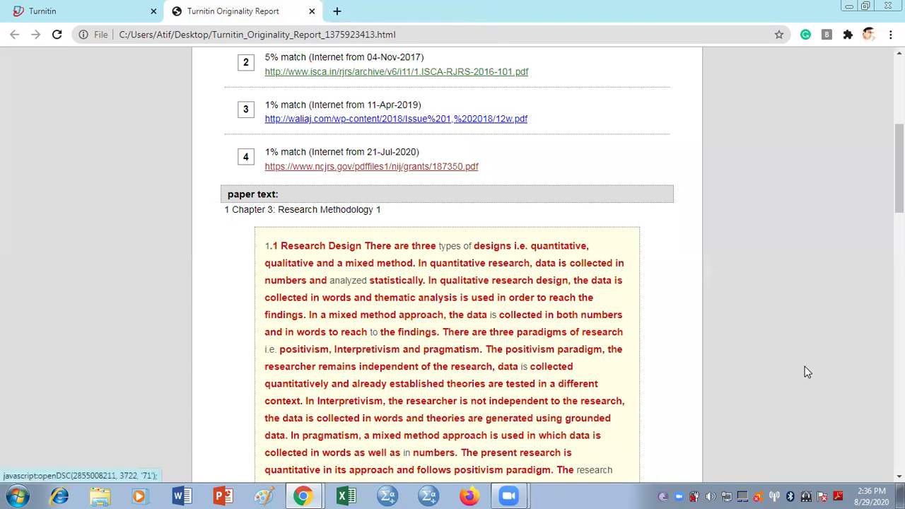
- Scroll through the saved Originality Report page, then close it to return to the Assignment 1 inbox
scroll(899, 170, up, 5)
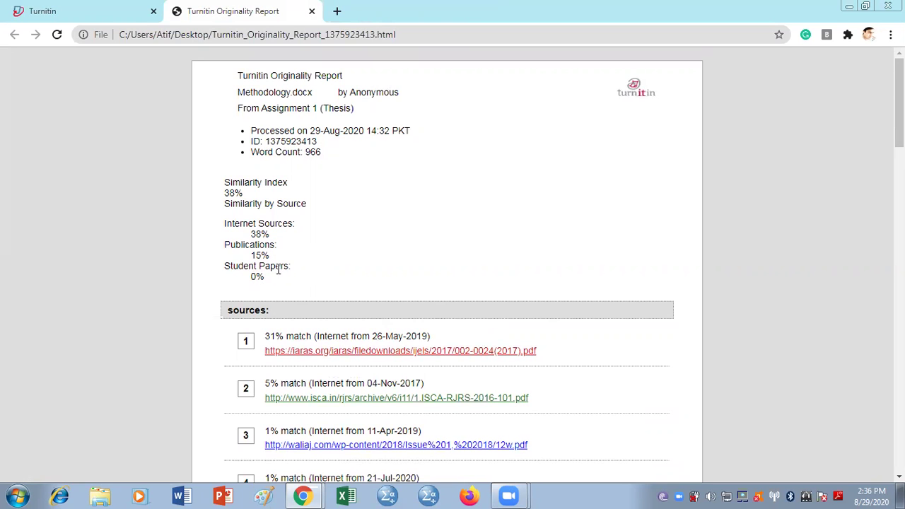
drag(899, 102, 899, 147)
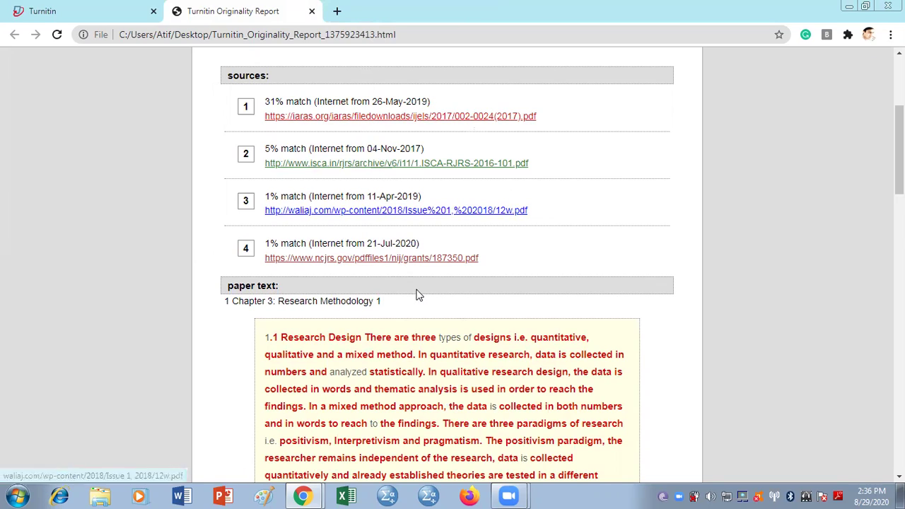
drag(899, 149, 899, 306)
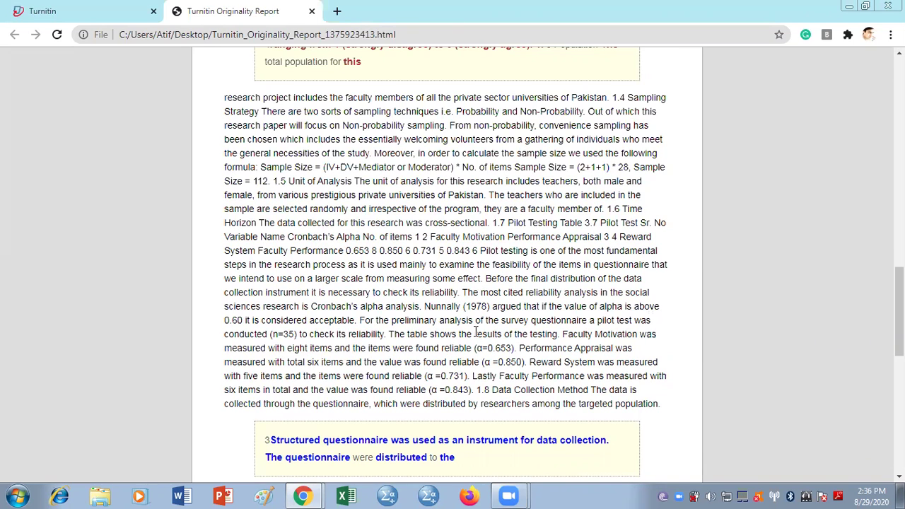
drag(899, 311, 899, 423)
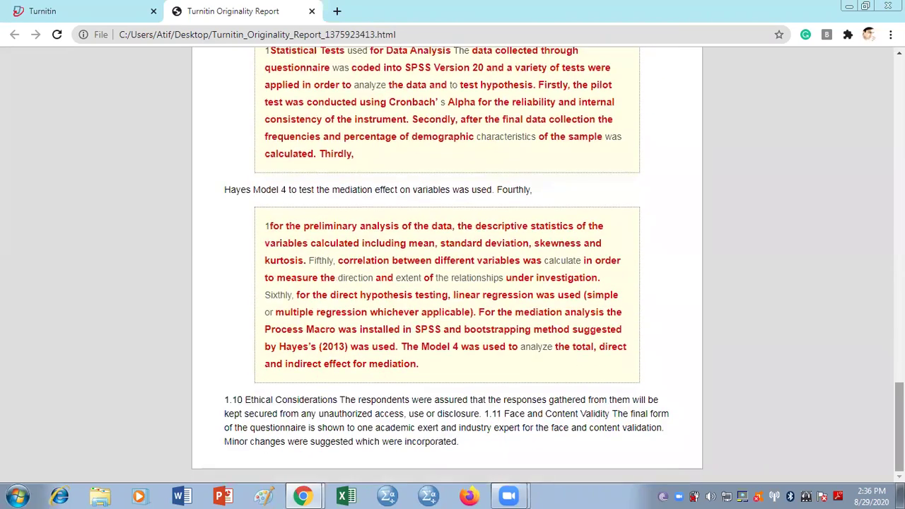
drag(899, 424, 899, 99)
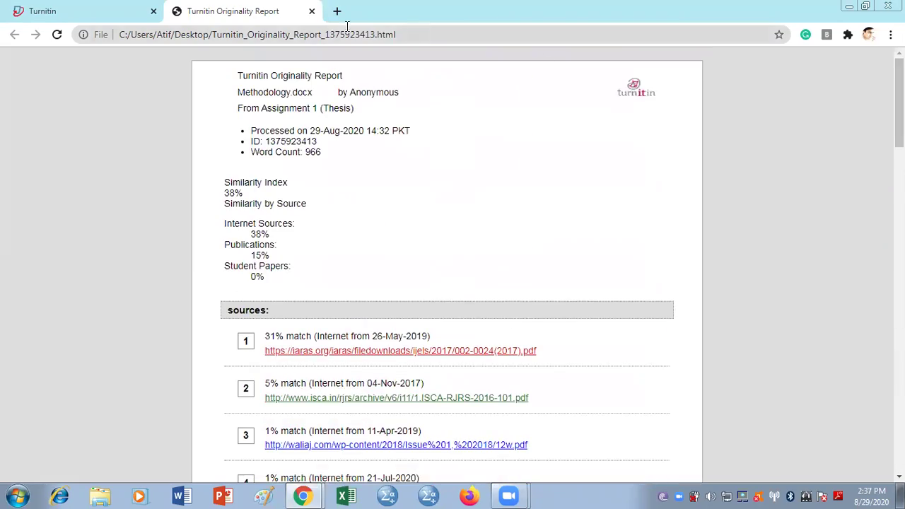
click(312, 12)
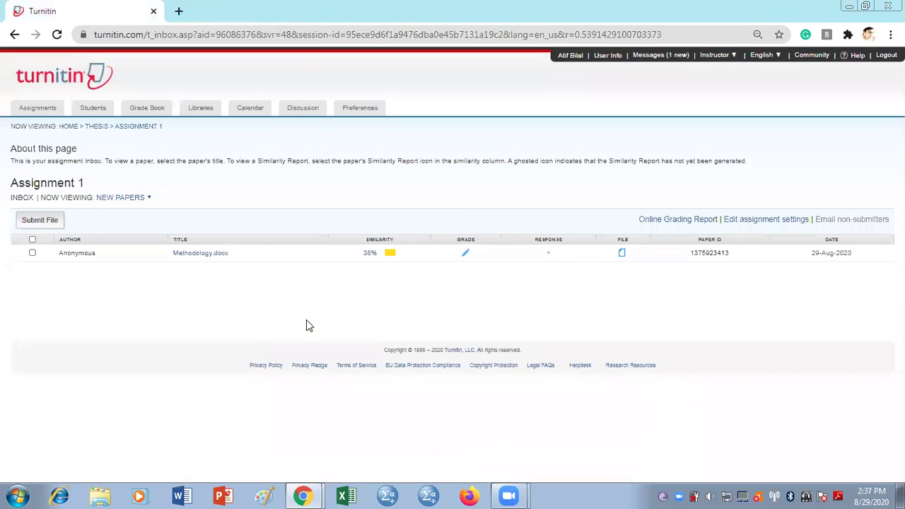
- Open Methodology.docx's 38% report in the Document Viewer and bring up its print and download options
click(370, 254)
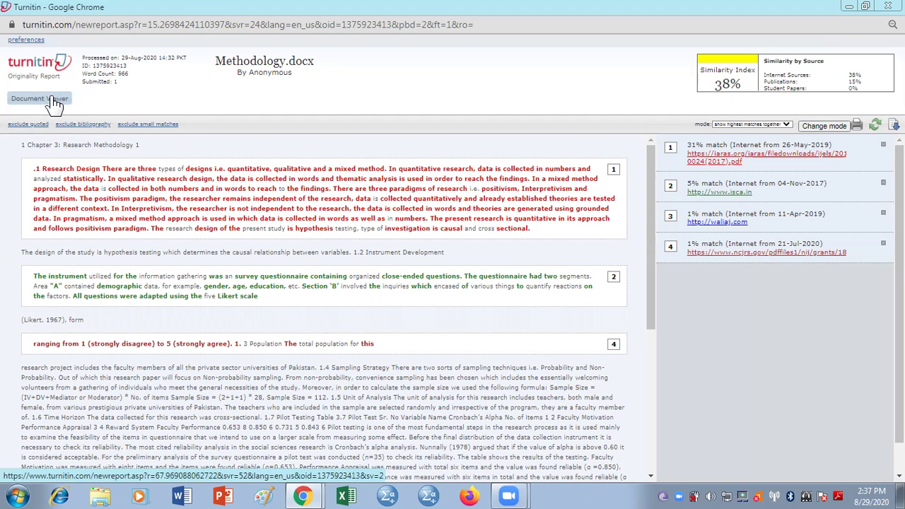
click(55, 104)
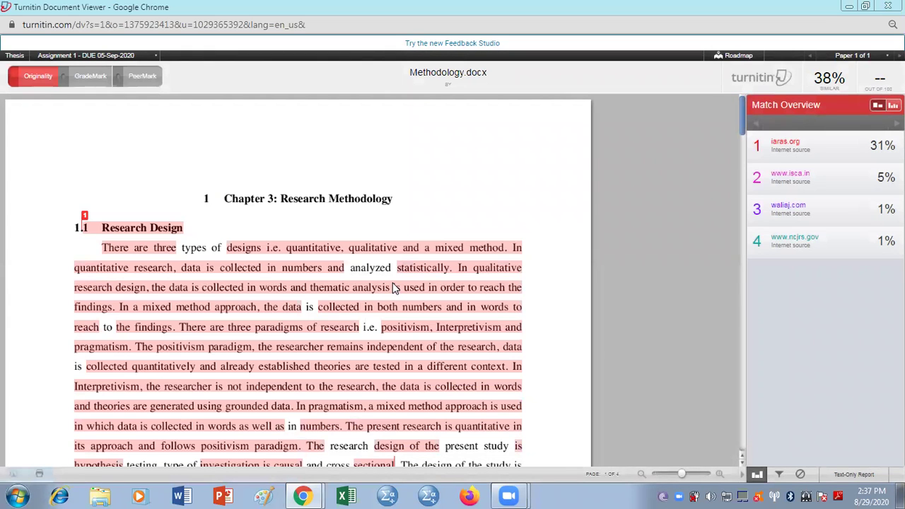
mouse_move(742, 110)
mouse_down()
mouse_move(741, 316)
mouse_move(753, 402)
mouse_move(750, 115)
mouse_up()
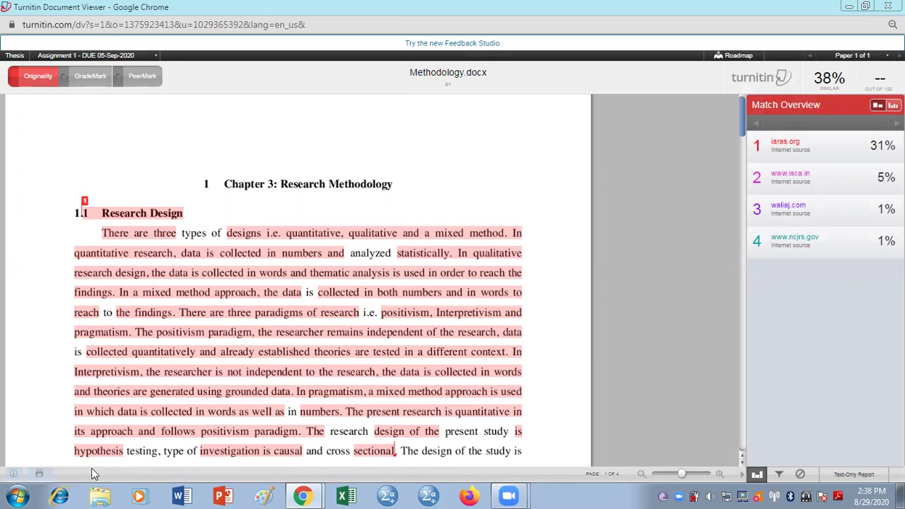
click(38, 473)
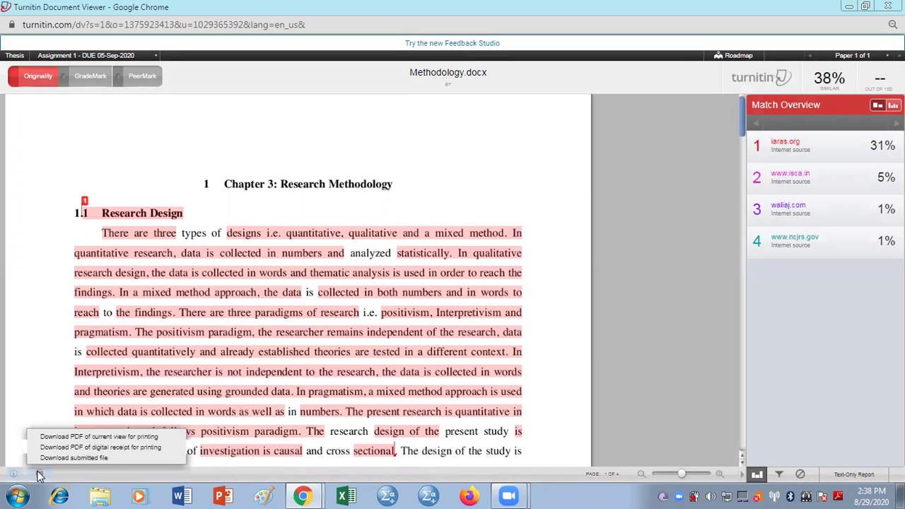
- Save a PDF of the current report view to the Desktop as Methodology.docx.pdf and open it
click(173, 436)
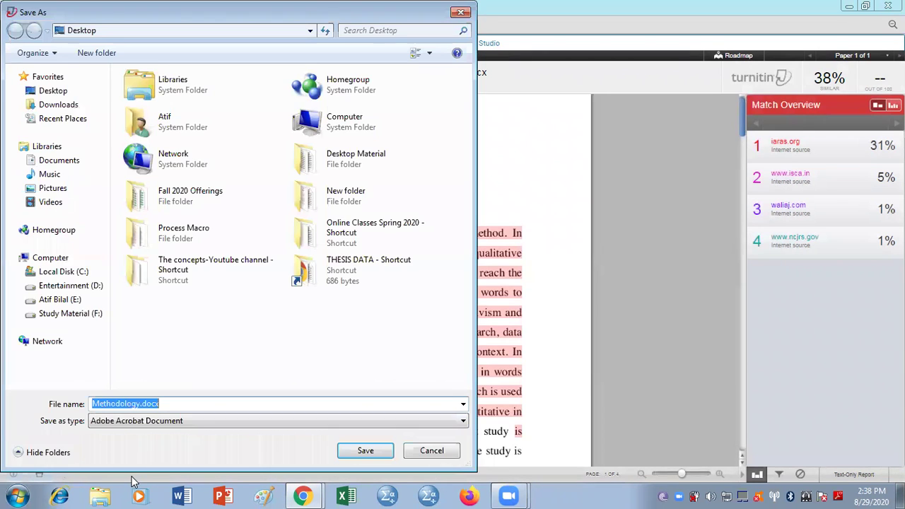
click(43, 92)
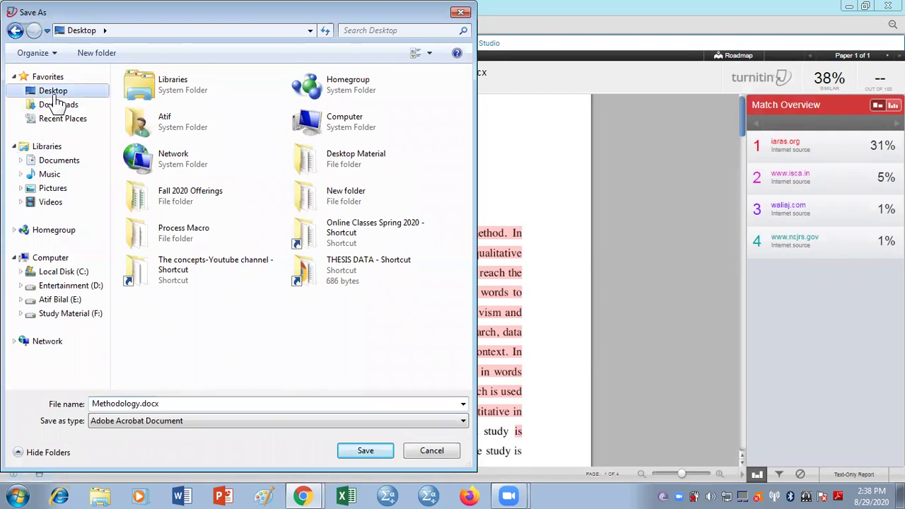
click(367, 451)
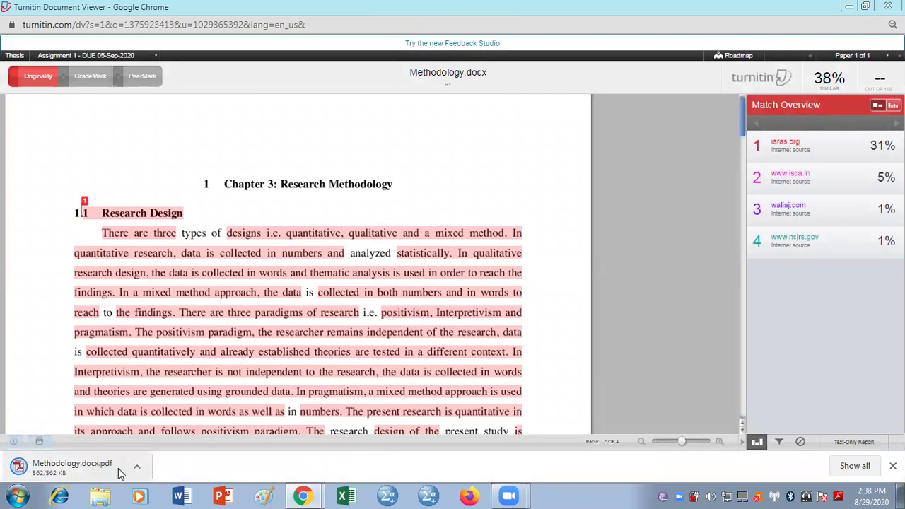
click(84, 468)
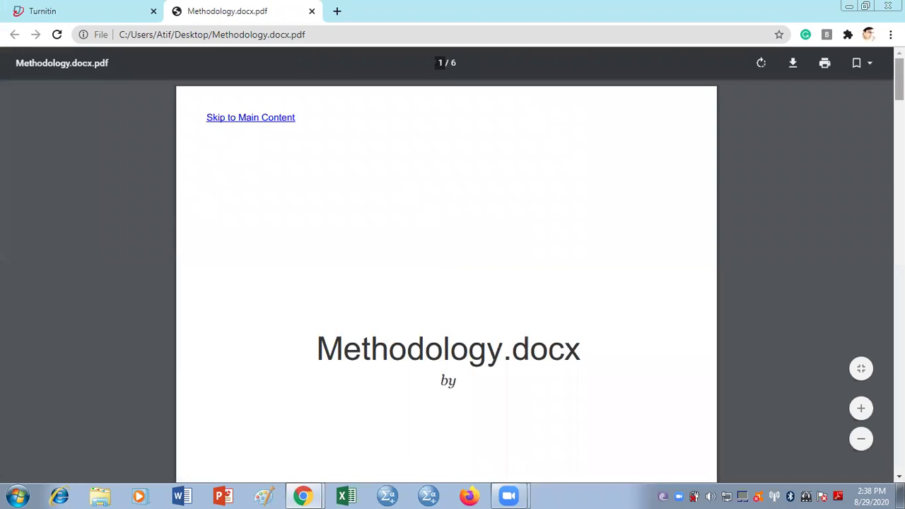
- Scroll through the six pages of Methodology.docx.pdf with its highlighted matched passages
scroll(453, 282, down, 10)
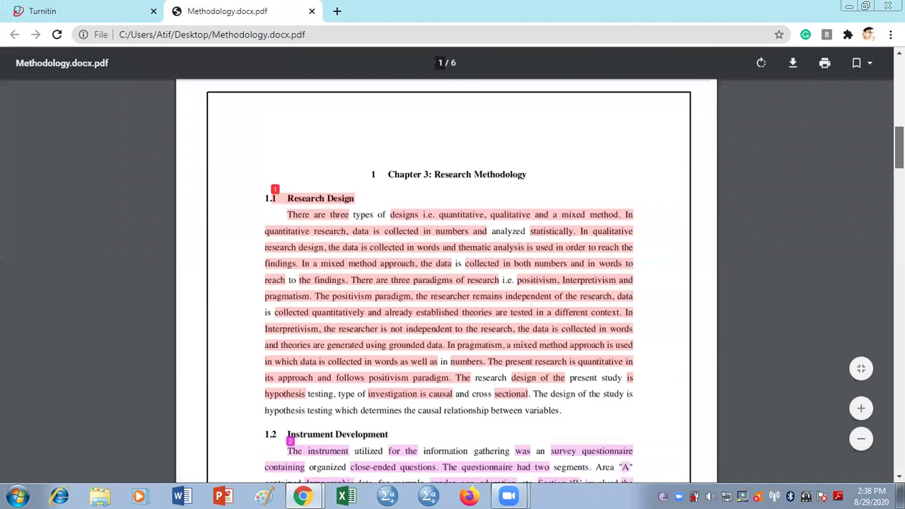
scroll(452, 283, down, 1)
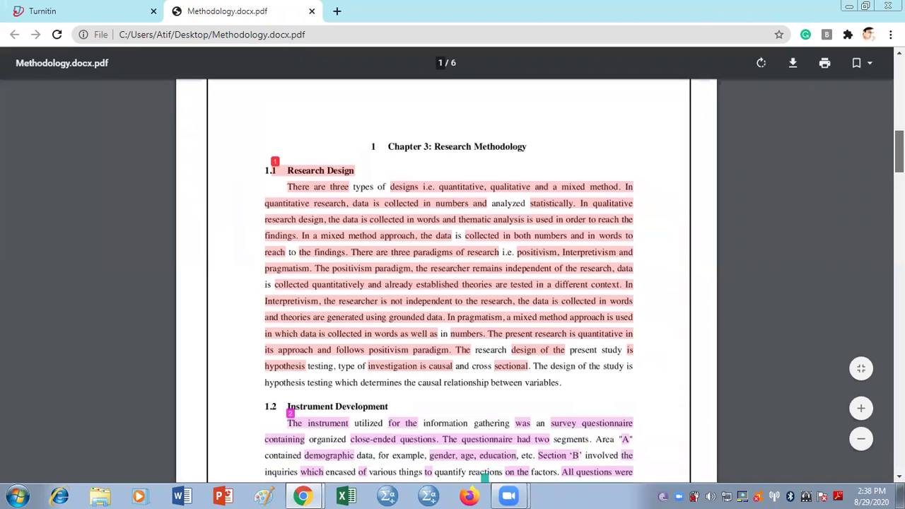
scroll(452, 282, down, 10)
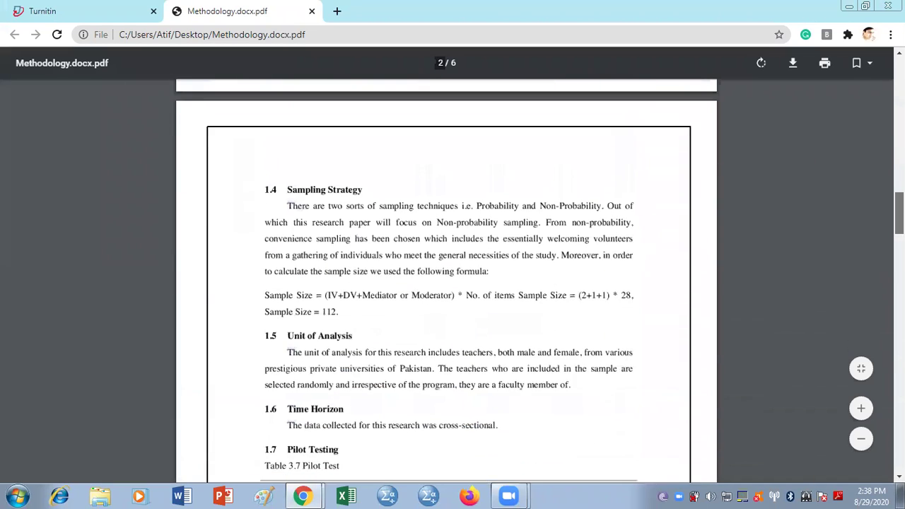
scroll(452, 283, down, 7)
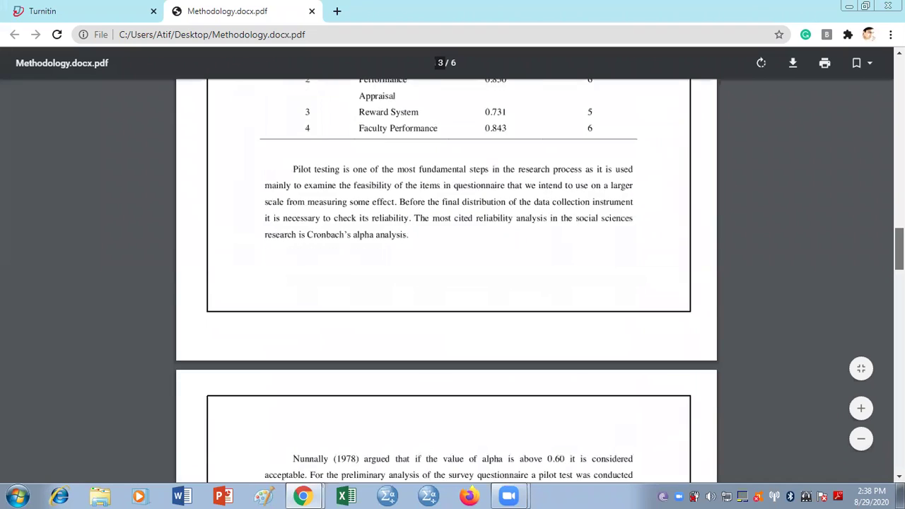
scroll(452, 283, down, 10)
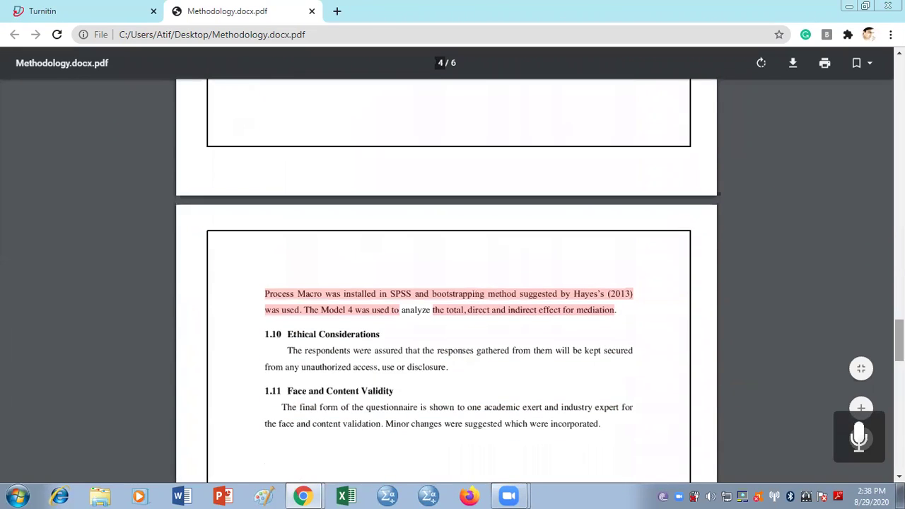
- Close the PDF, reopen the 38% Methodology.docx report as text-only, then return to the Document Viewer
click(311, 11)
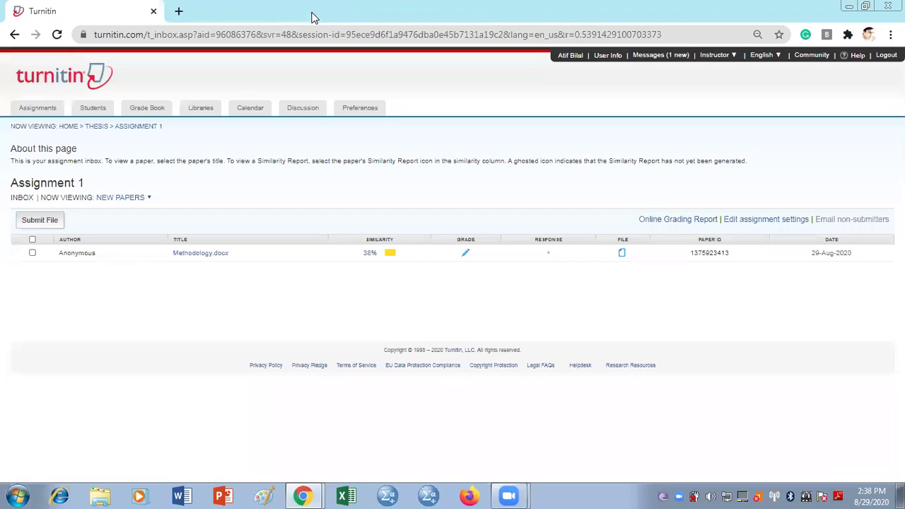
click(370, 254)
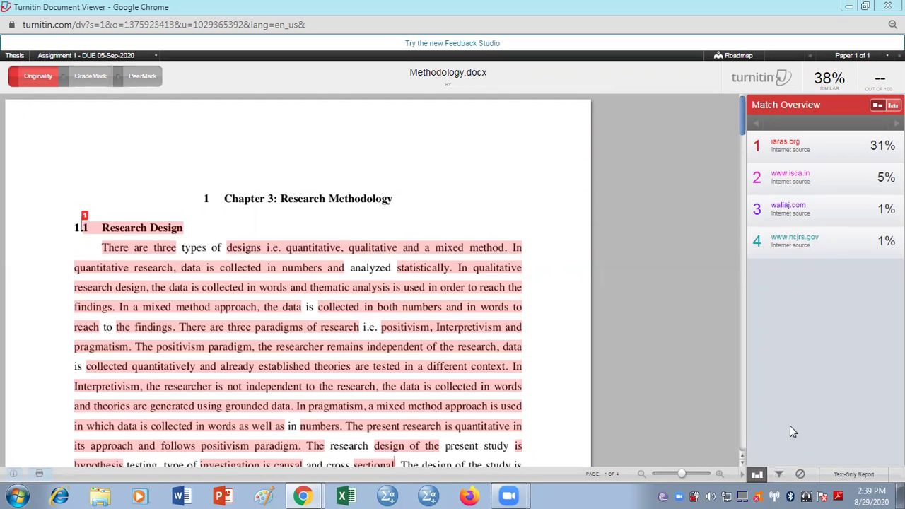
click(857, 482)
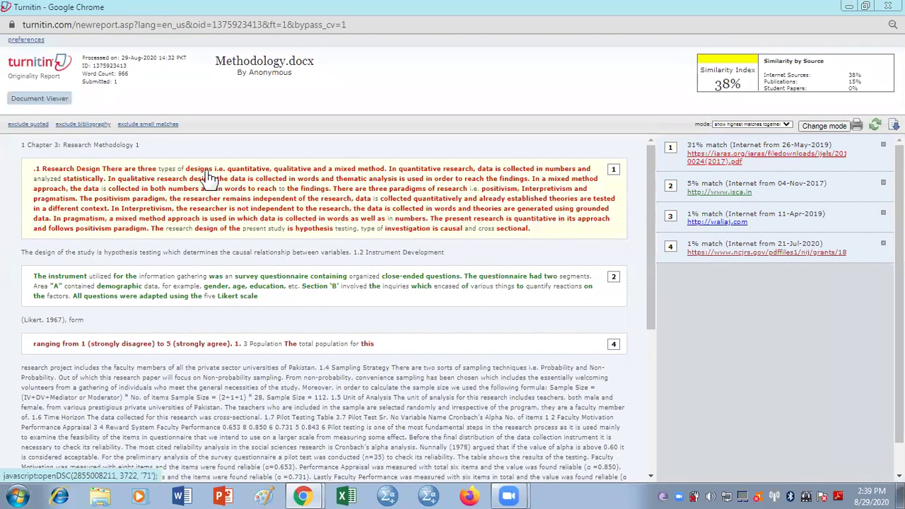
click(55, 104)
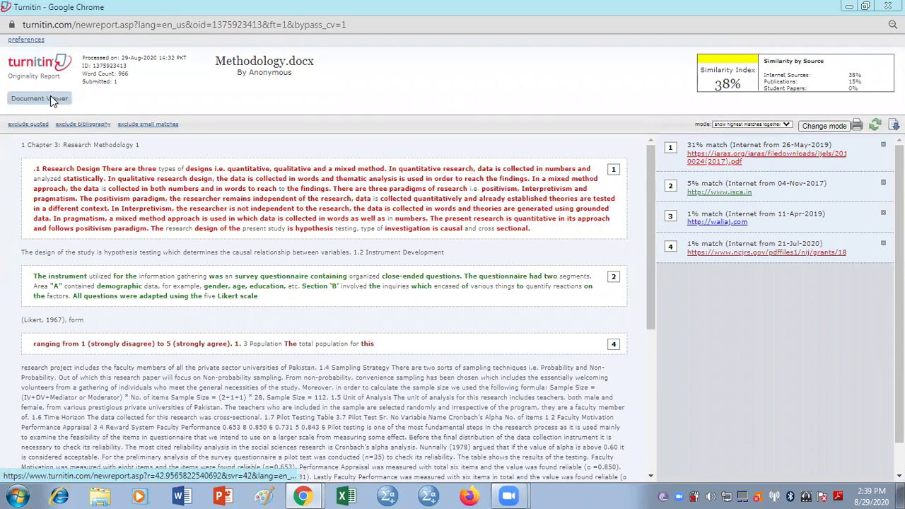